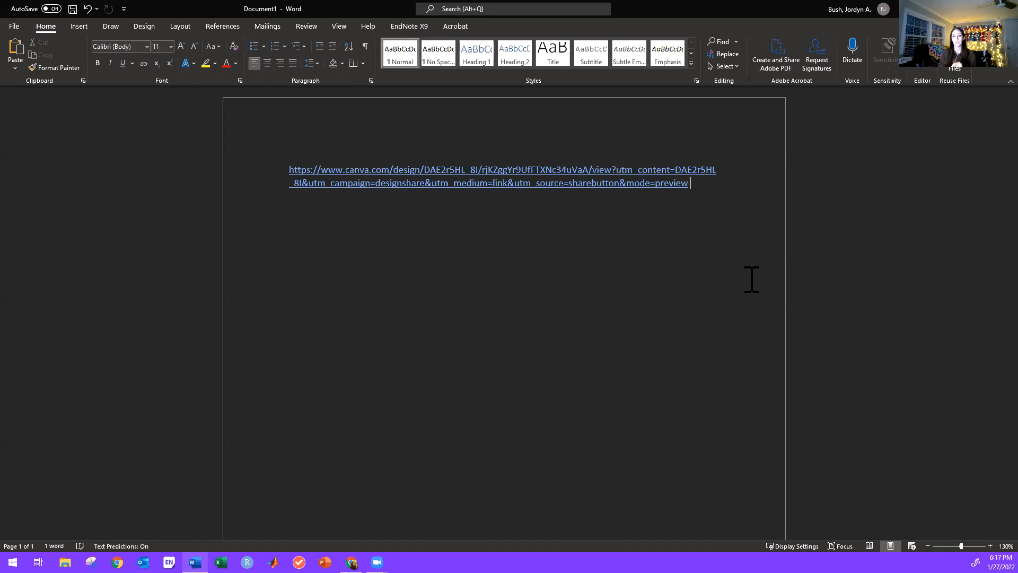
Create an editable copy of the OHS Award Template from the Canva link in the document, and close the older template tab
click(560, 183)
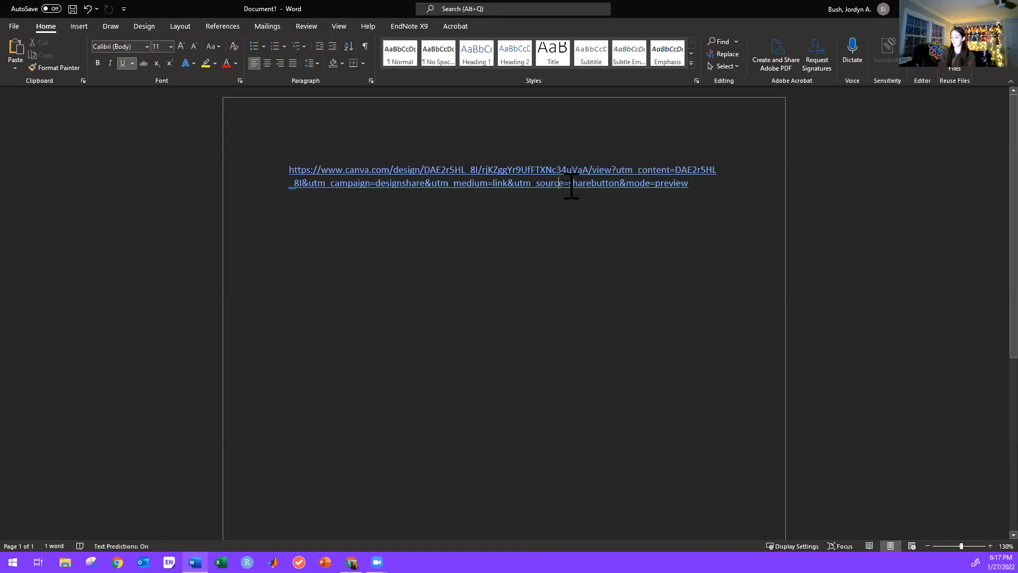
ctrl+click(570, 183)
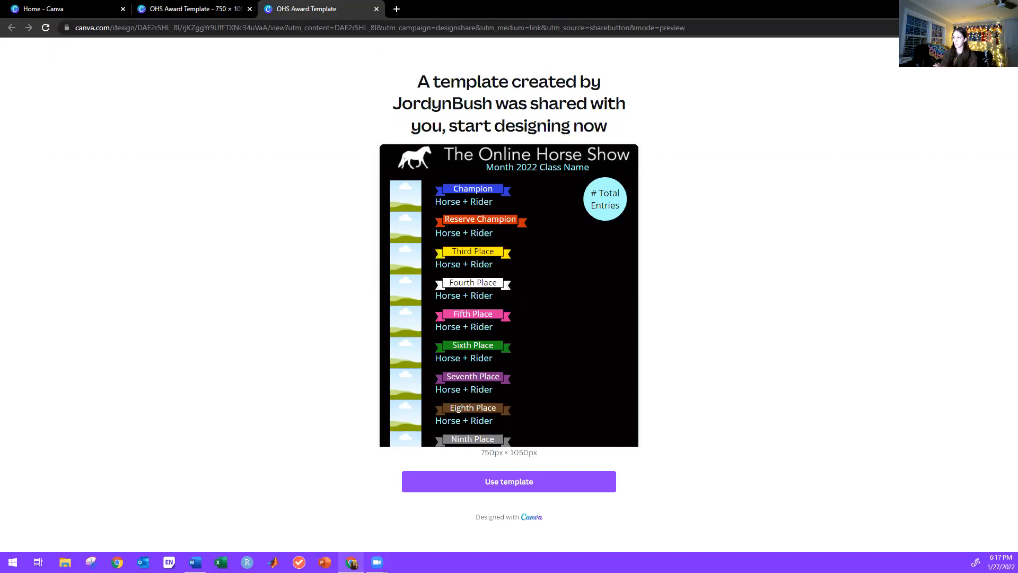
click(512, 491)
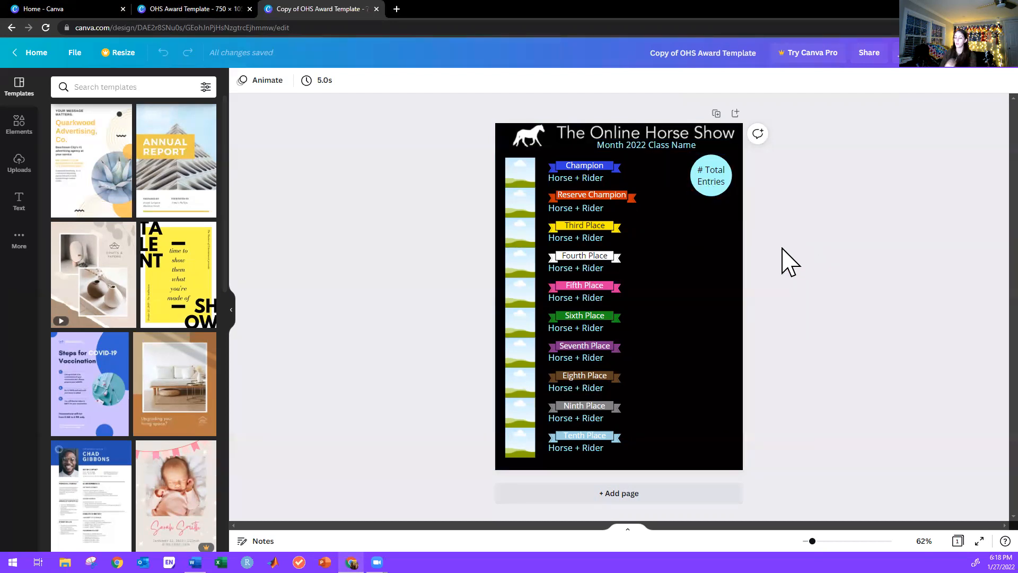
click(250, 9)
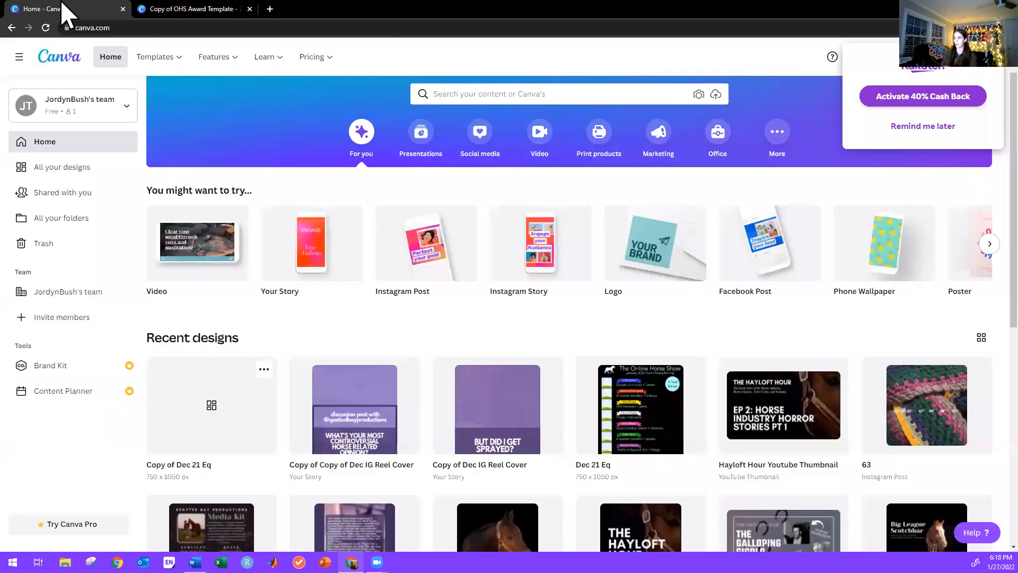
Load the albums page of The Online Horse Show Facebook group in the Canva home tab
click(179, 29)
text(face)
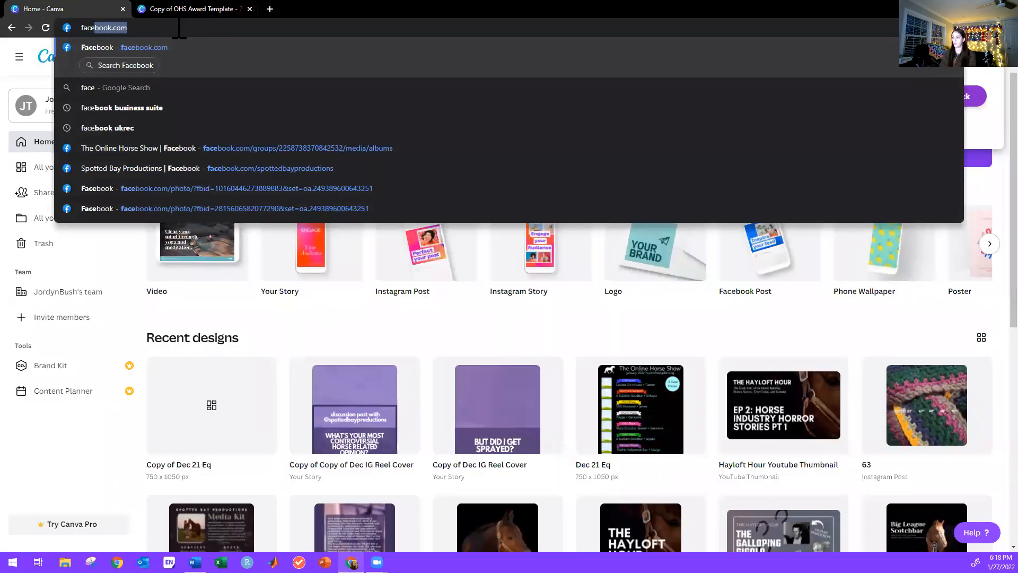
key(Down)
key(Down)
key(Down)
key(Down)
key(Return)
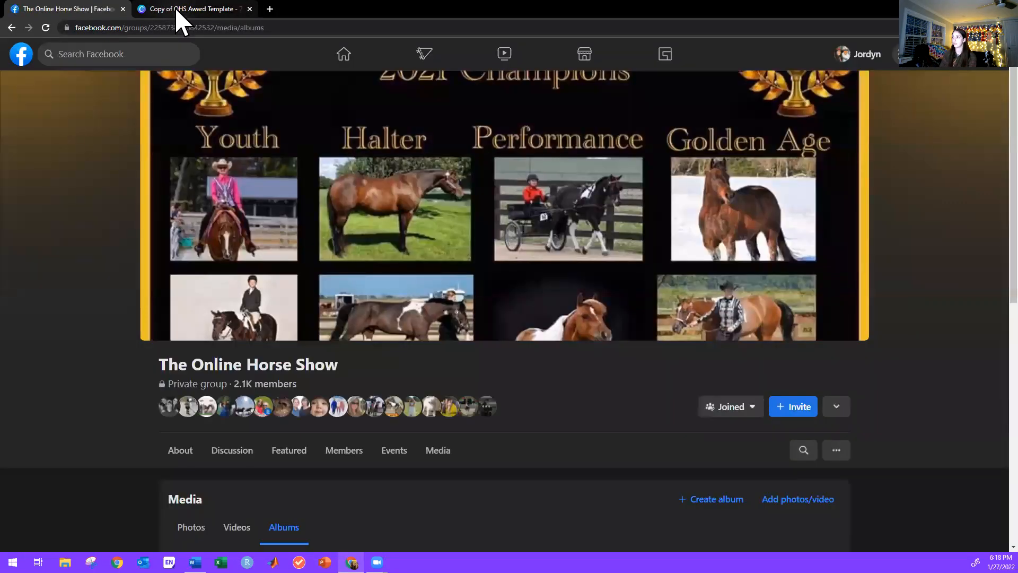
Arrange the Facebook group and the copied award template in separate windows side by side, and collapse the templates gallery beside the design
click(175, 12)
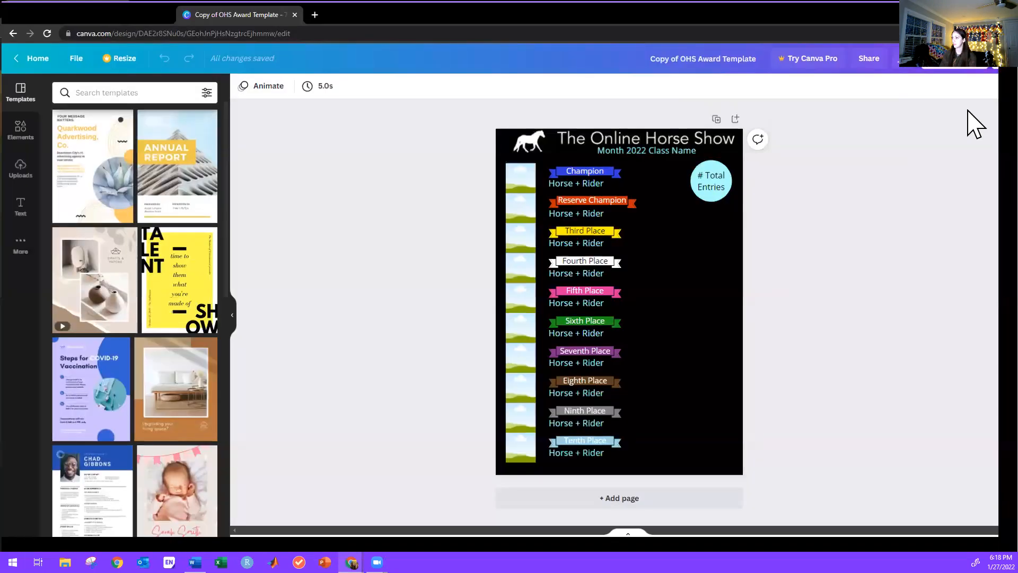
key(alt+Tab)
click(880, 456)
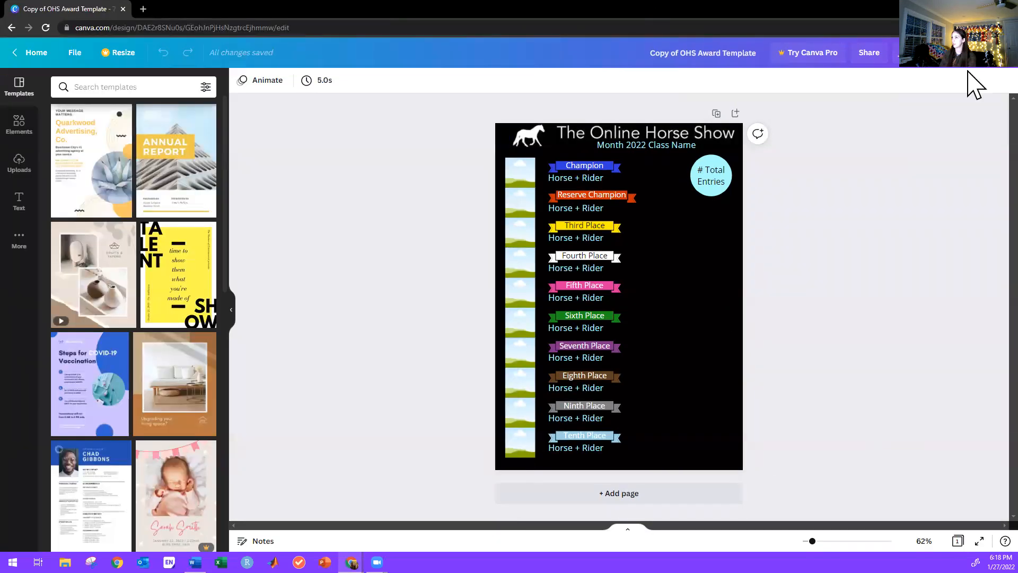
key(super+Right)
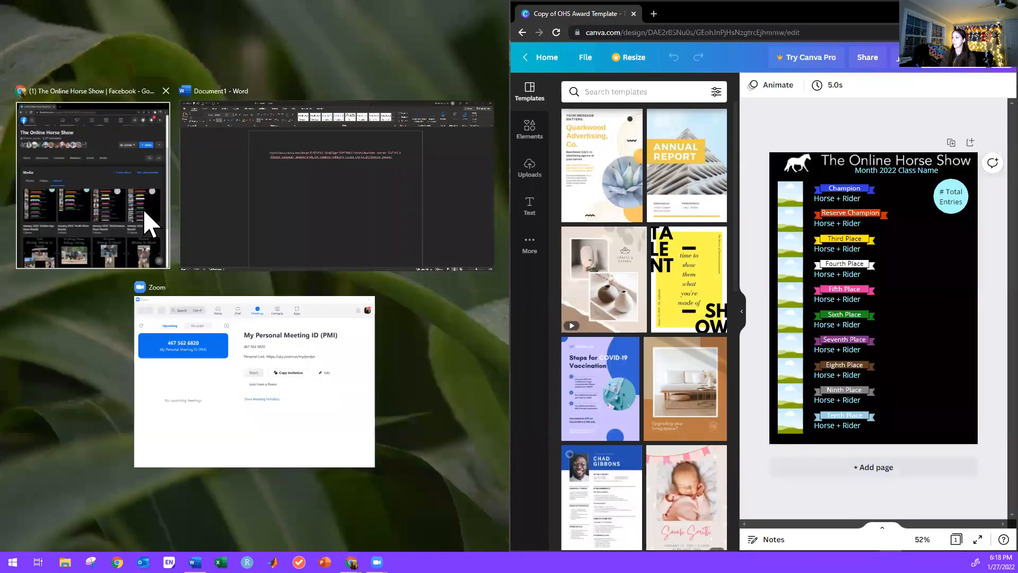
click(150, 223)
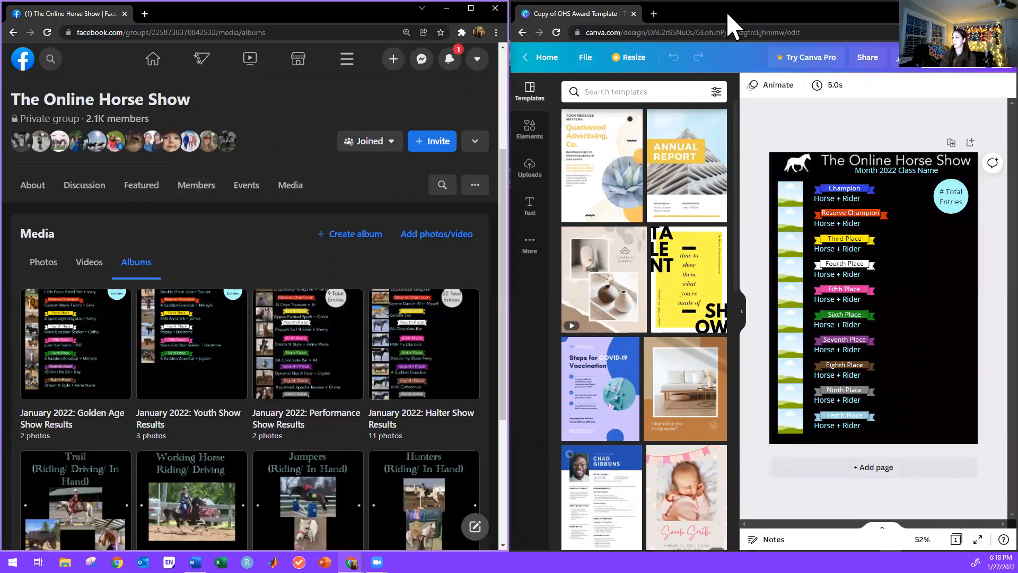
click(761, 21)
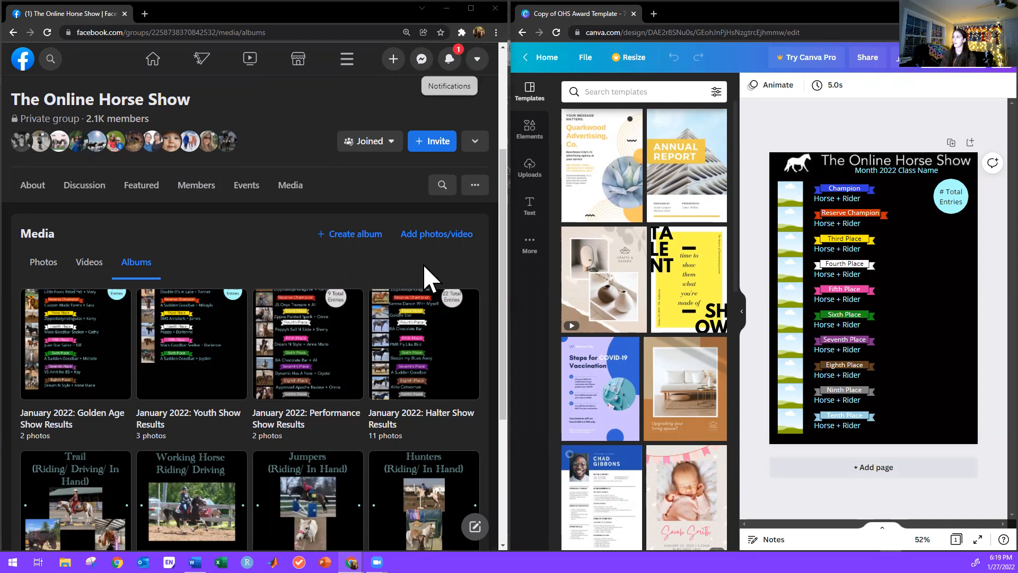
click(745, 313)
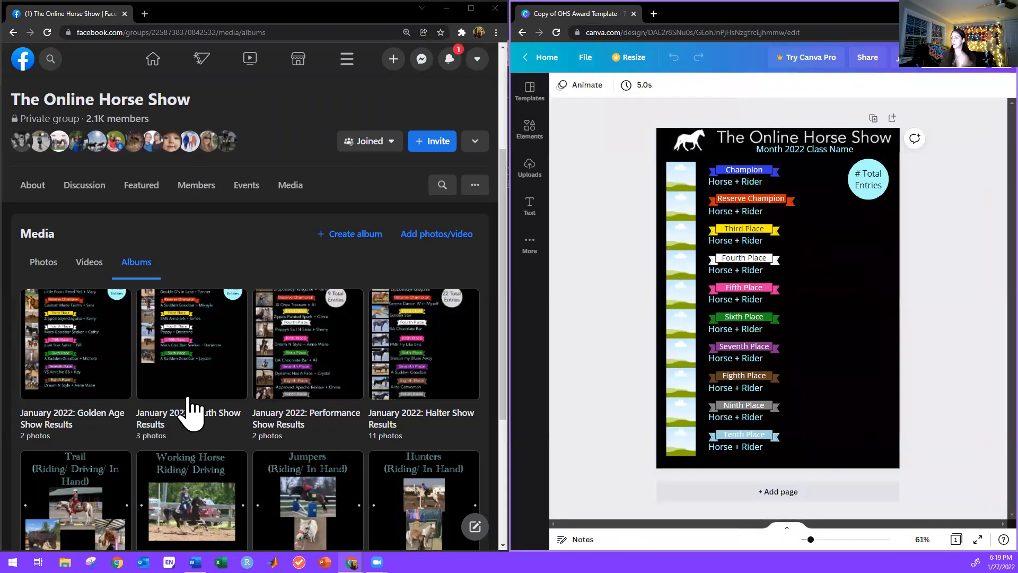
Find the Working Horse placings in the judges' Messenger group chat and open that image
scroll(188, 411, down, 5)
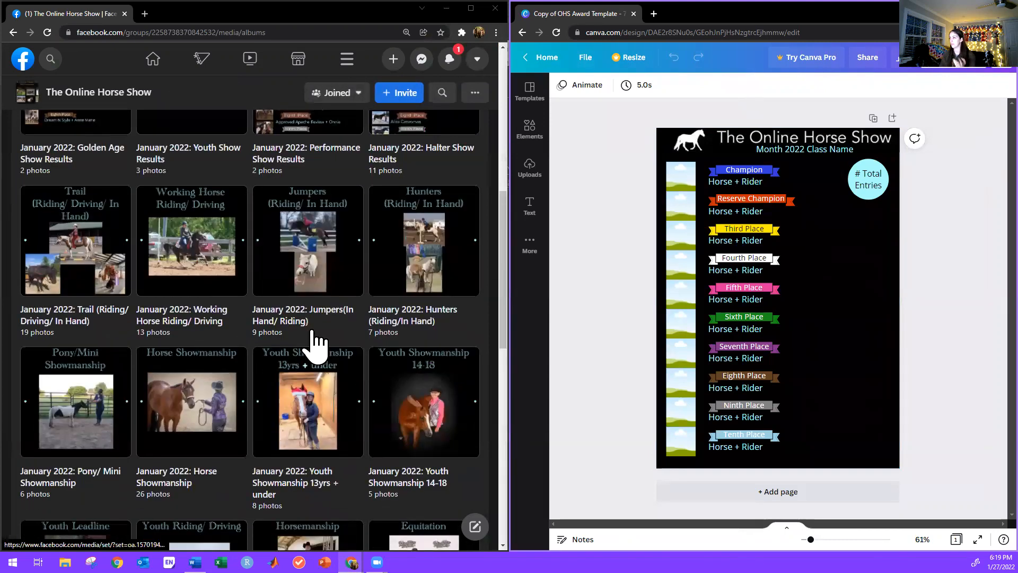
scroll(326, 353, up, 8)
click(421, 60)
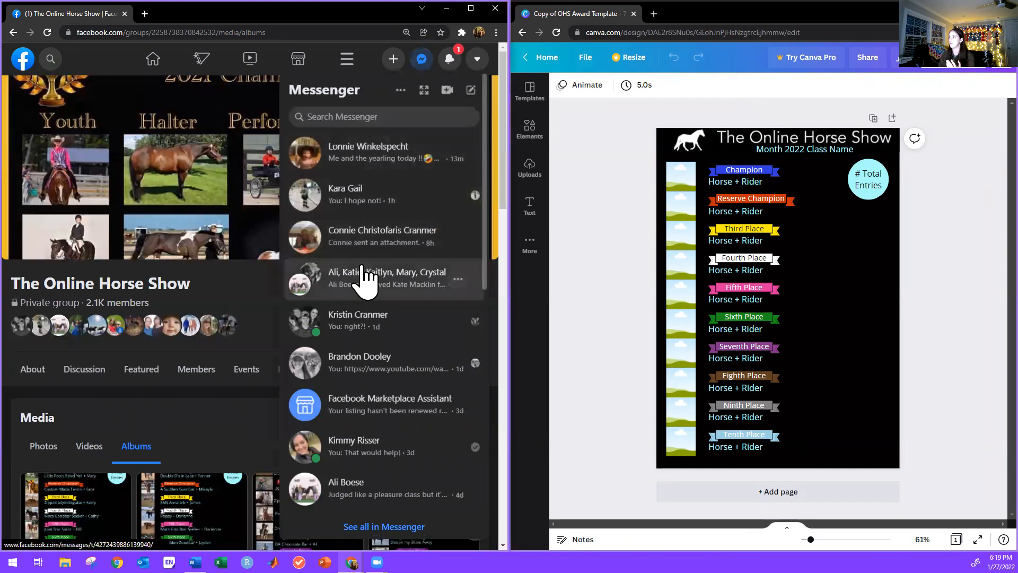
click(362, 275)
scroll(343, 390, up, 10)
scroll(344, 398, up, 10)
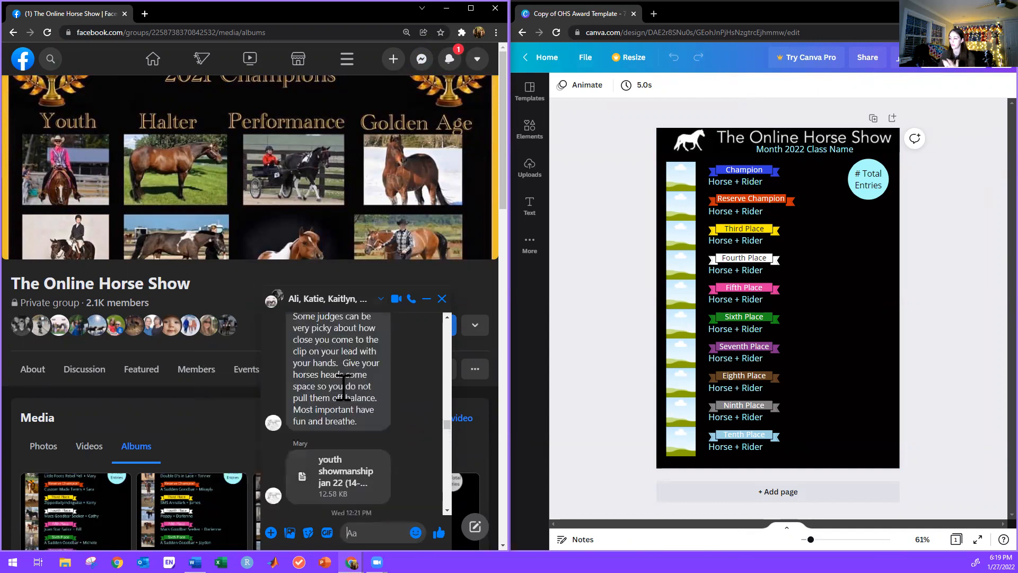
scroll(343, 386, down, 5)
scroll(343, 387, down, 3)
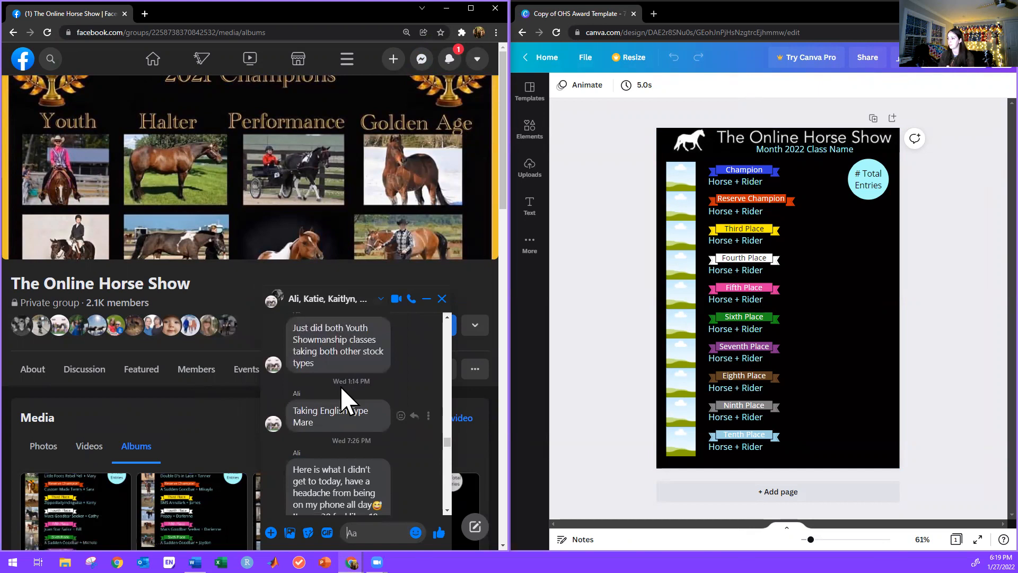
scroll(340, 386, down, 5)
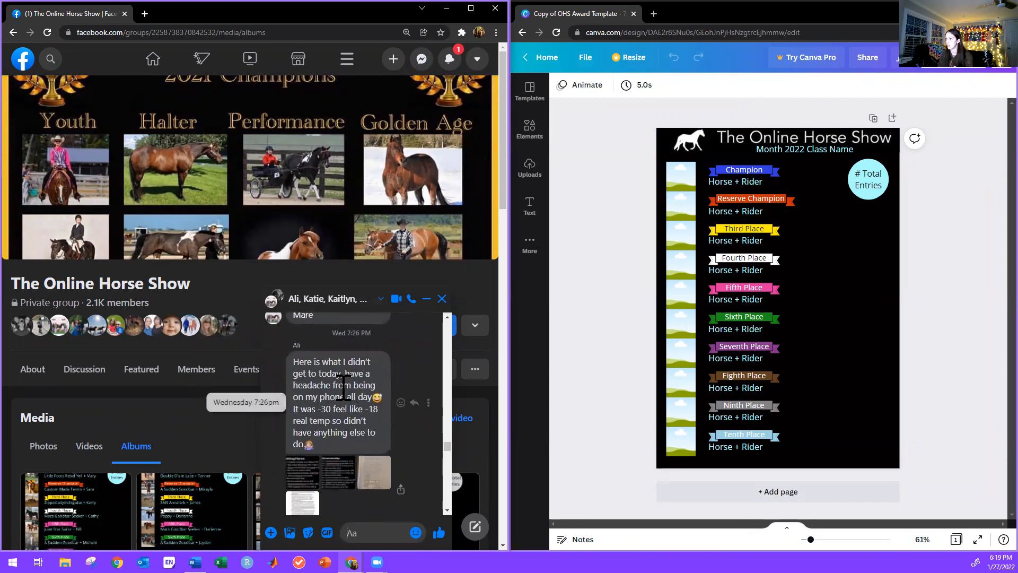
scroll(341, 397, down, 4)
scroll(306, 432, up, 5)
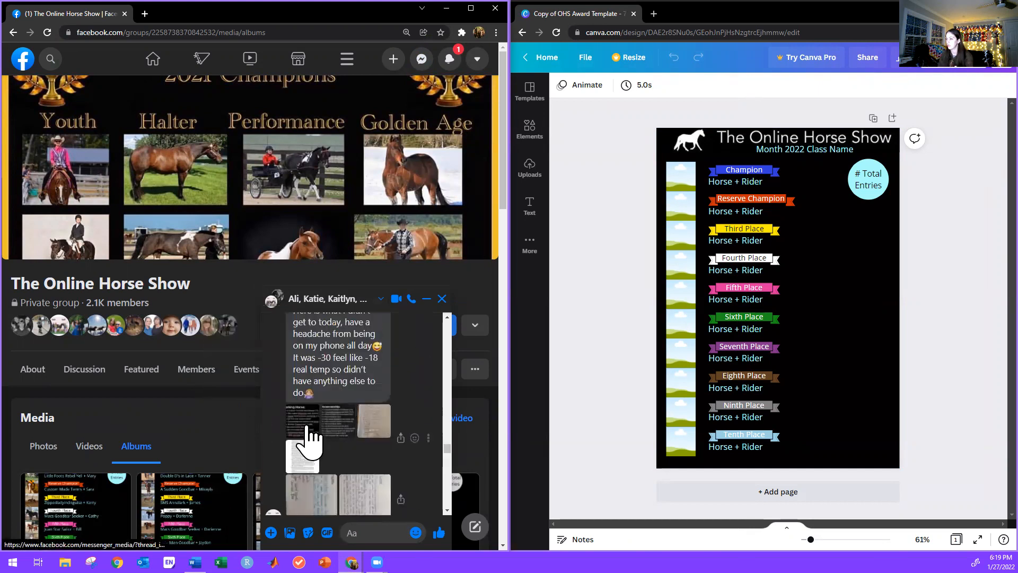
click(308, 424)
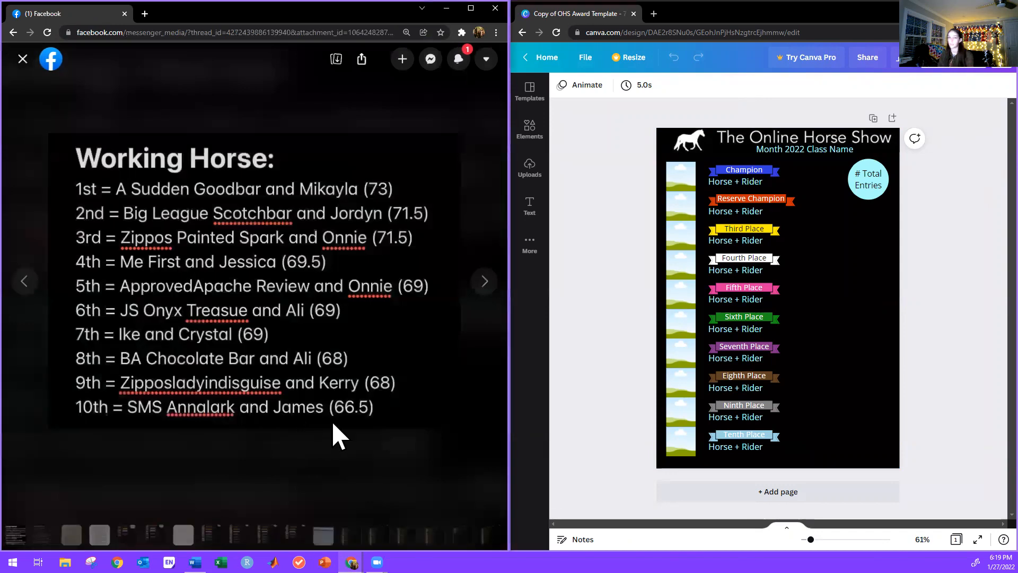
Replace the month placeholder in the award design's subtitle with "January"
click(790, 149)
click(785, 148)
key(BackSpace)
key(BackSpace)
key(BackSpace)
key(BackSpace)
key(BackSpace)
text(January)
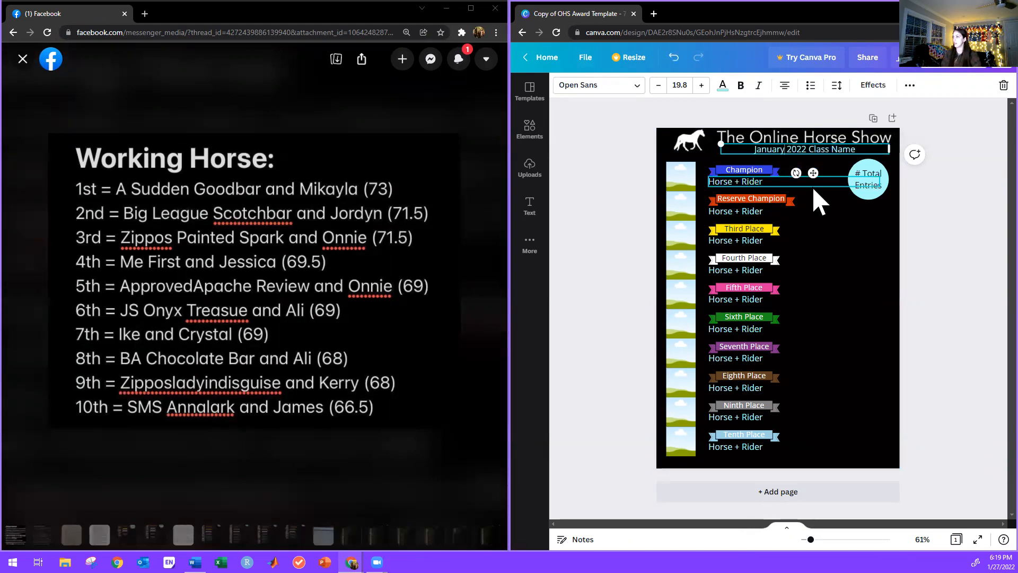
Replace the class name placeholder at the end of the subtitle with "Working Horse"
key(End)
key(ctrl+BackSpace)
key(ctrl+BackSpace)
text(Working Horse)
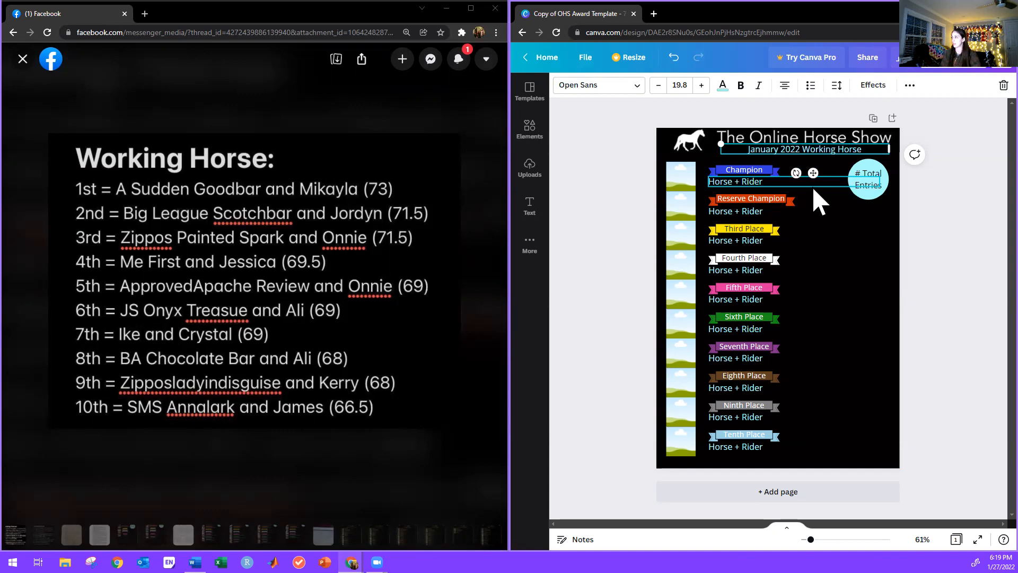
click(919, 259)
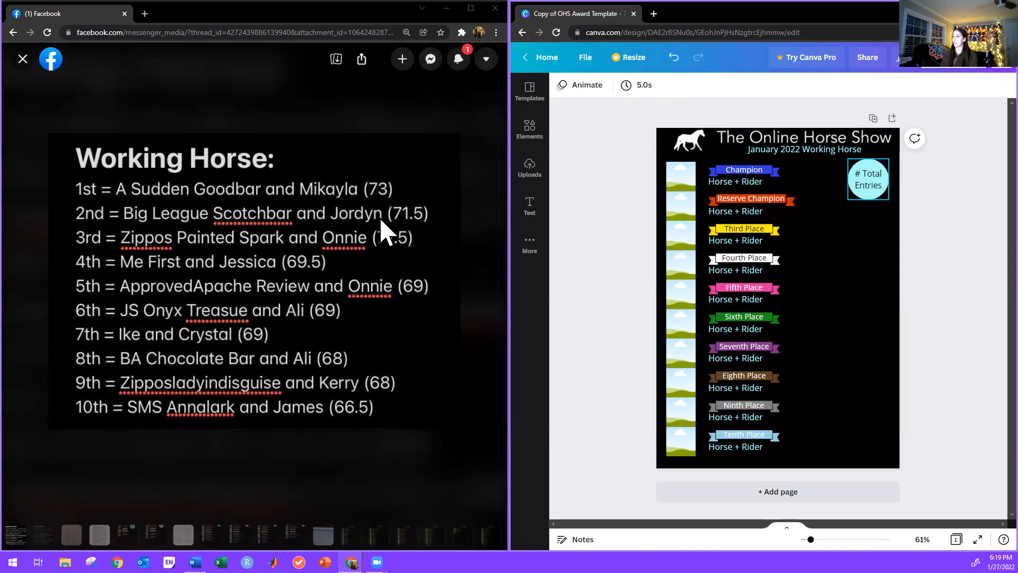
Replace the Champion placeholder with "A Sudden Goodbar +" and the first-place rider's name from the results image
click(753, 182)
double_click(755, 183)
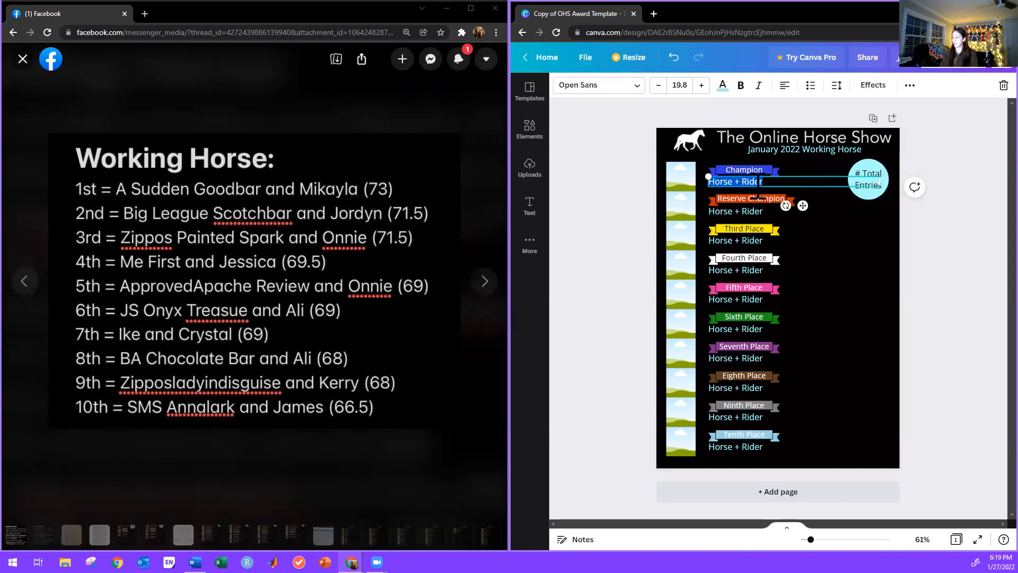
text(A Sudden Goodbar + Mikayla)
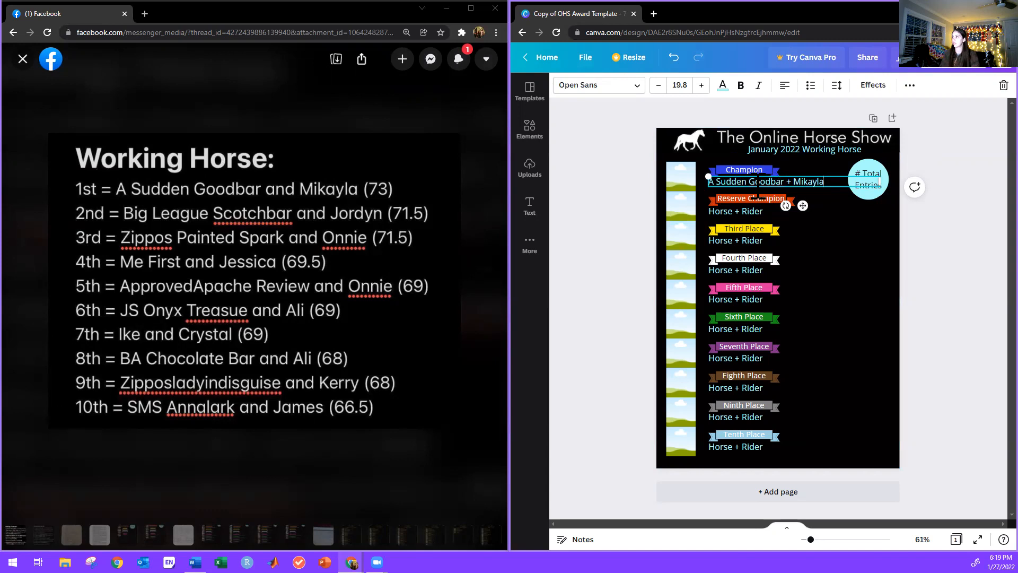
Replace the Reserve Champion placeholder with "Big League Scotchbar +" and the second-place rider's name
click(745, 211)
double_click(746, 211)
text(B)
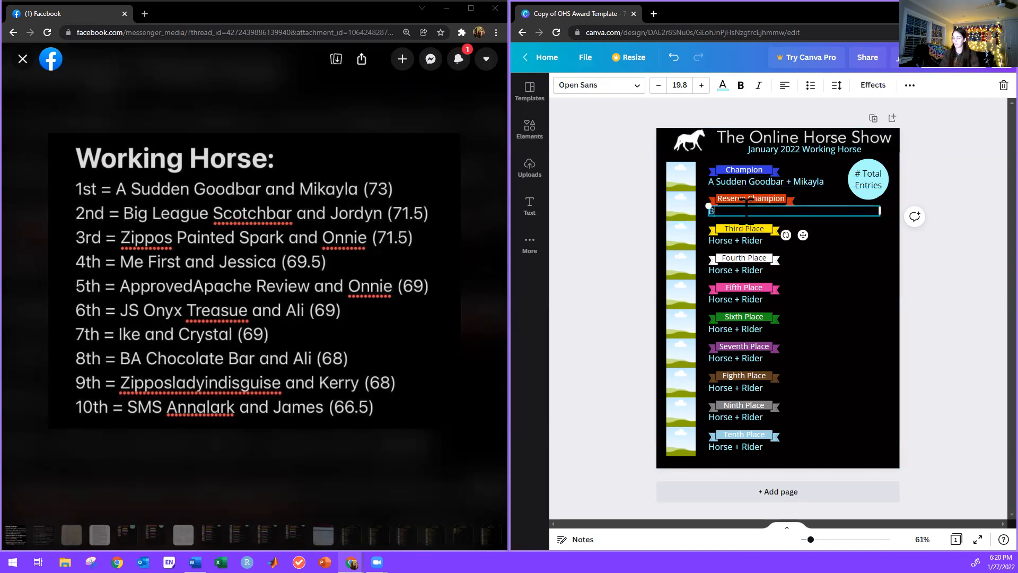
key(BackSpace)
key(BackSpace)
key(BackSpace)
text(Scotchba)
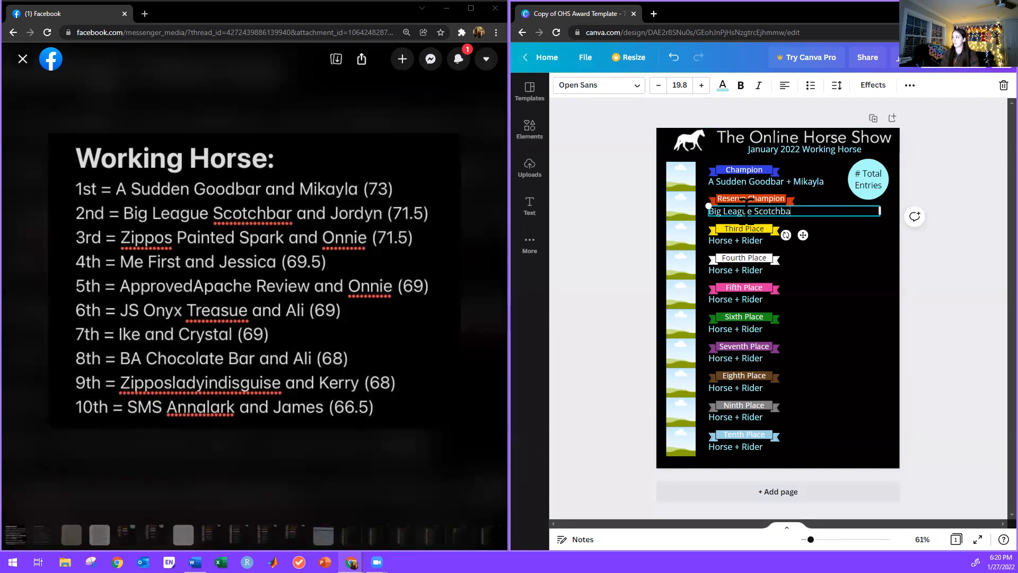
text(r + Jordyn)
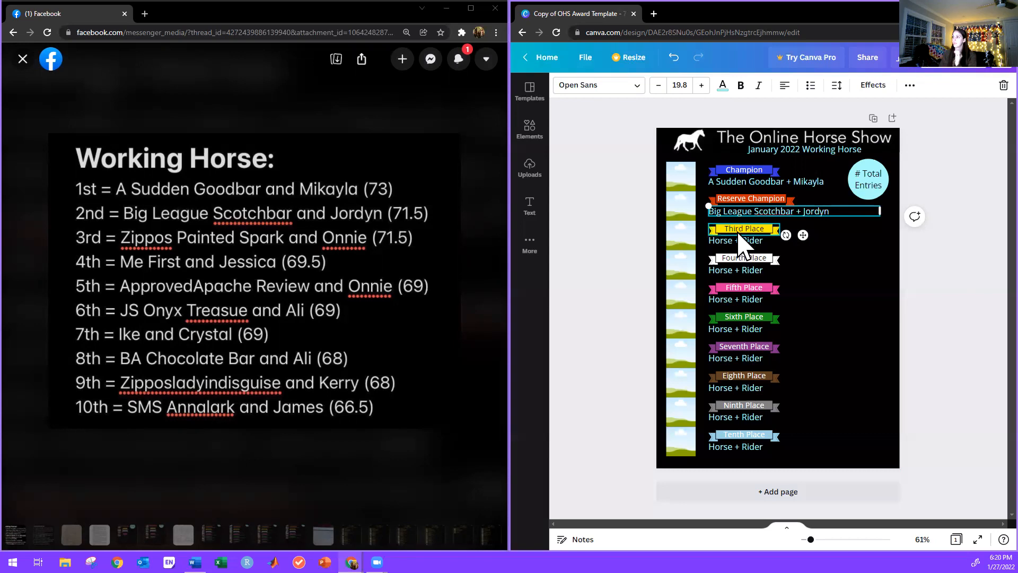
Fill in third place as "Zippos Painted Spark" and fourth place as "Me First", each followed by "+" and the rider's name
double_click(742, 240)
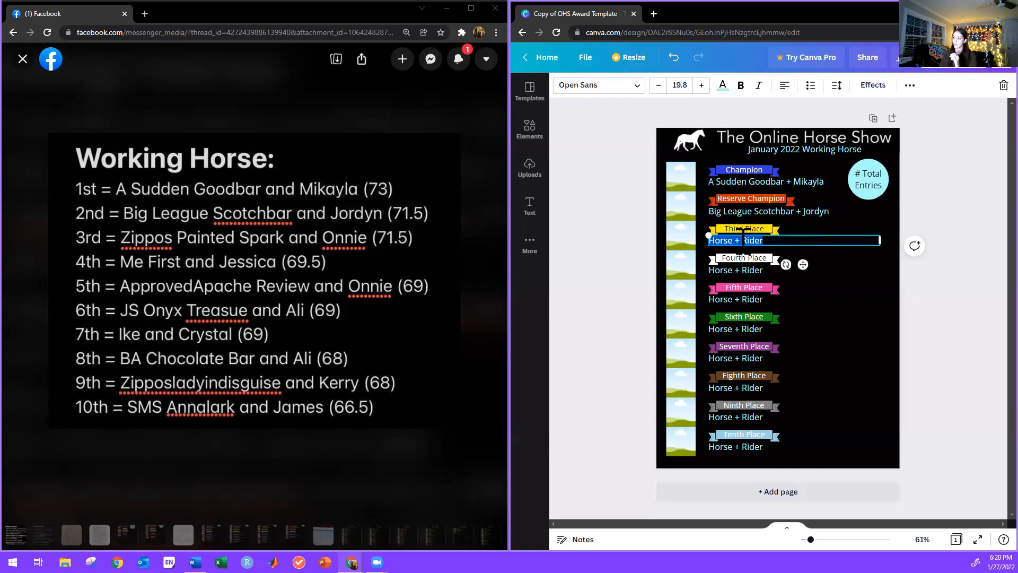
text(Zippos Painted Spark)
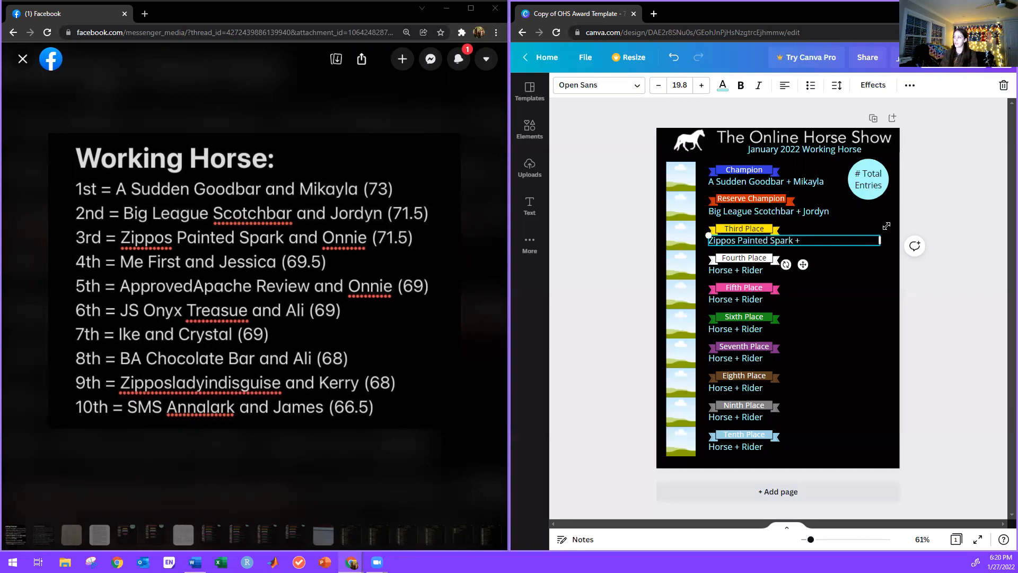
click(772, 271)
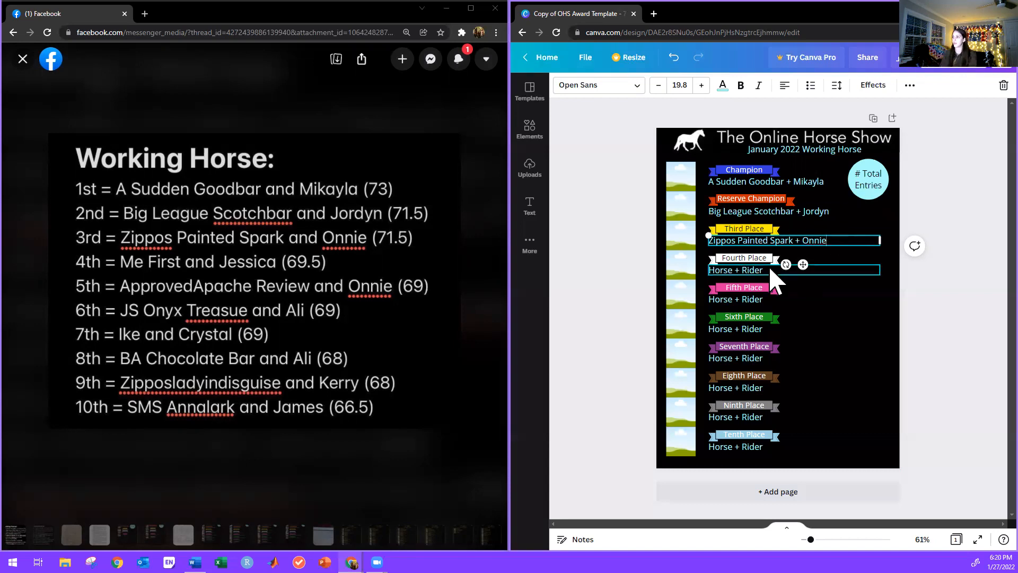
click(769, 270)
text(Me )
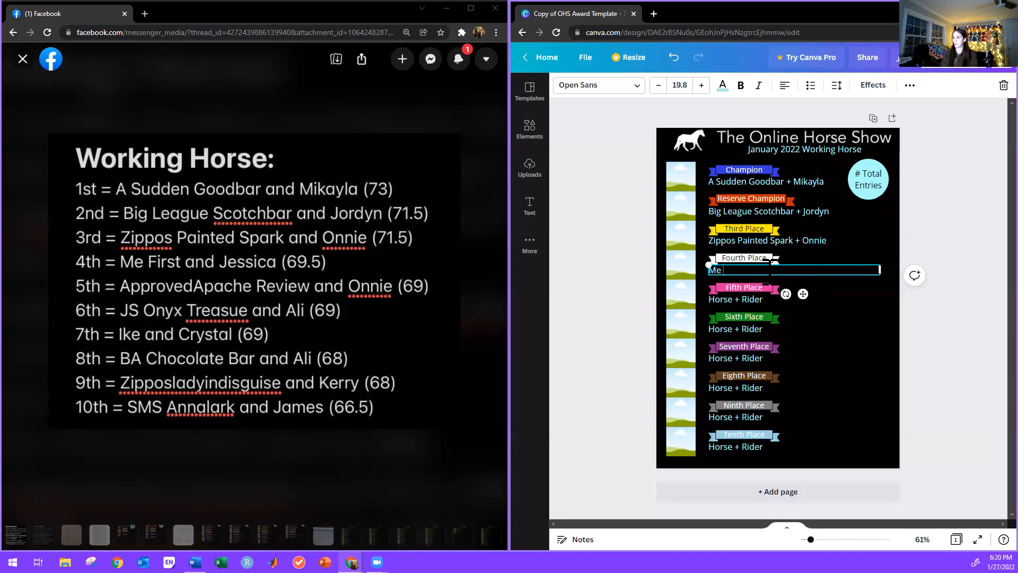
text(First + Jessica)
Fill in fifth place as "Approved Apache Review" and sixth place as "JS Onyx Treasure", each followed by "+" and the rider's name
click(742, 298)
click(742, 298)
text(Approved Apache Review)
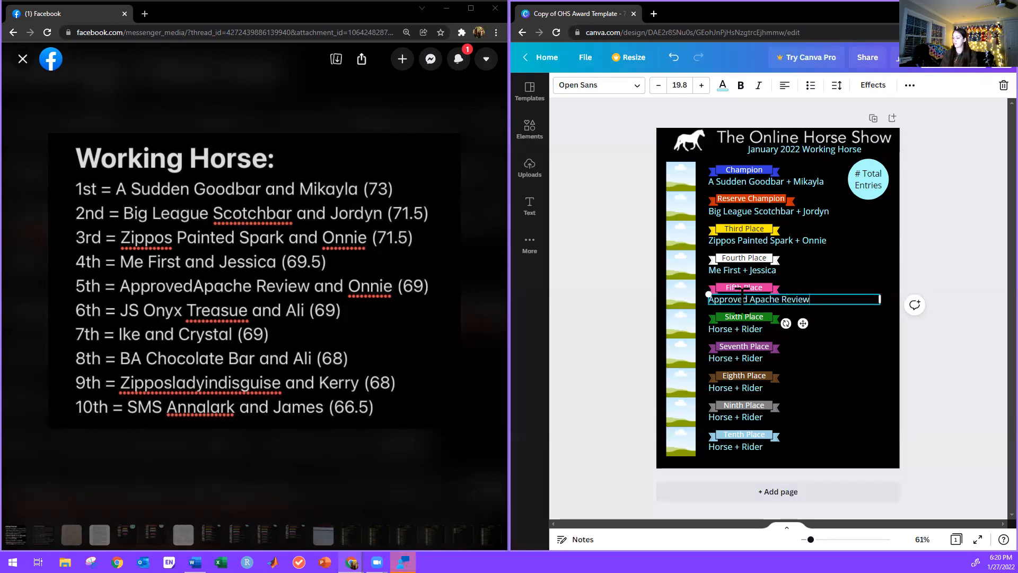
click(731, 326)
click(730, 326)
text(JS Onyx Treasur)
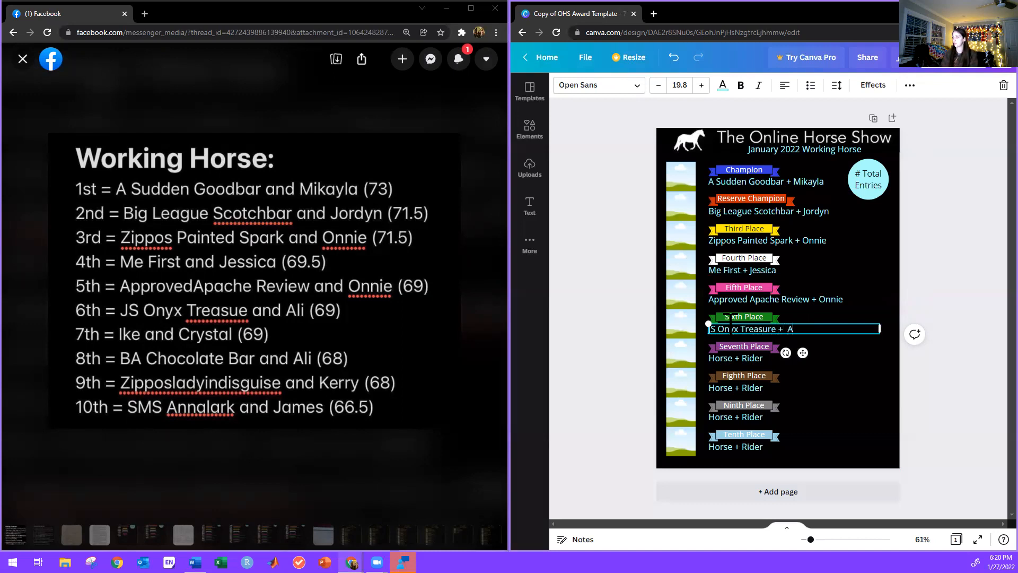
Replace the Seventh Place placeholder with "Ike +" and the rider's name from the results image
click(733, 358)
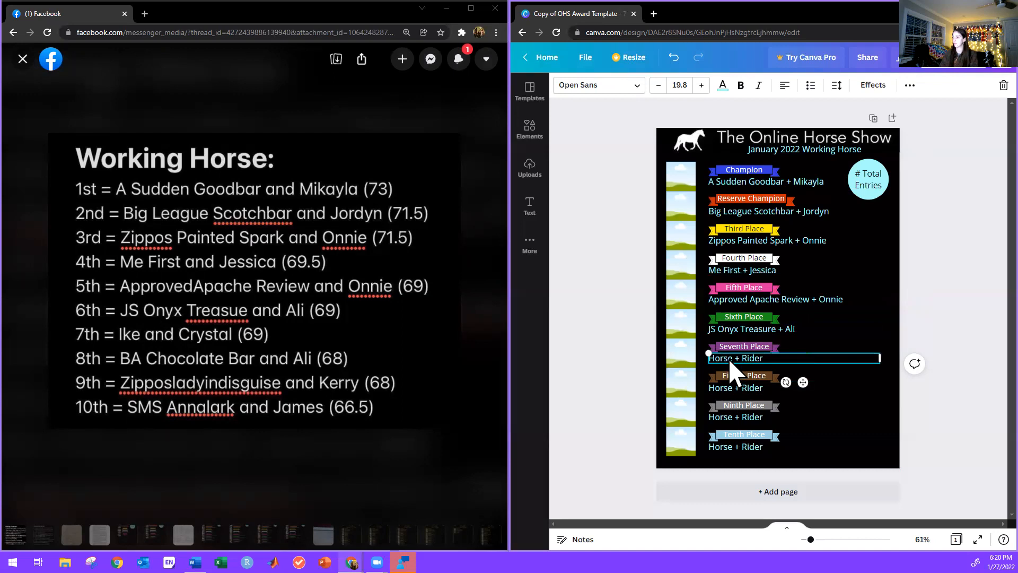
click(733, 358)
text(Ike an)
Enter "Zipposladyindisguise +" and the rider's name on the Eighth Place line and copy that text over the Ninth Place placeholder
click(738, 388)
click(738, 388)
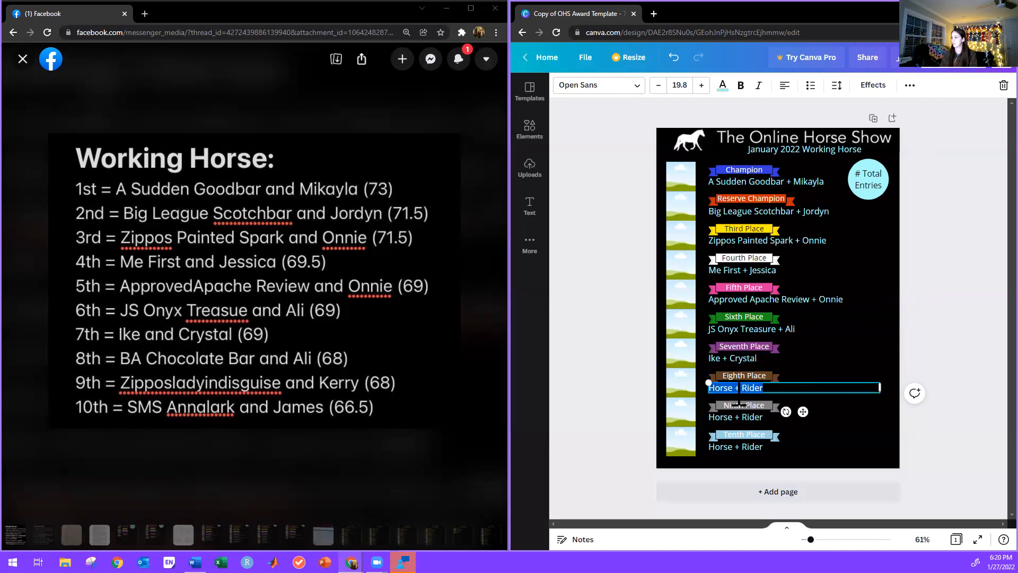
text(Zipposladyindisgui)
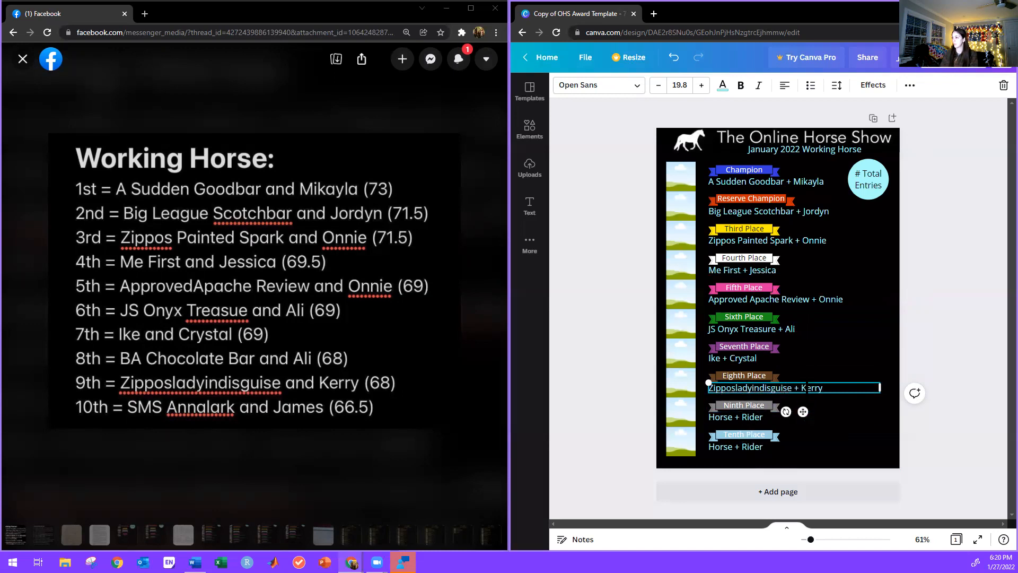
key(ctrl+a)
key(ctrl+x)
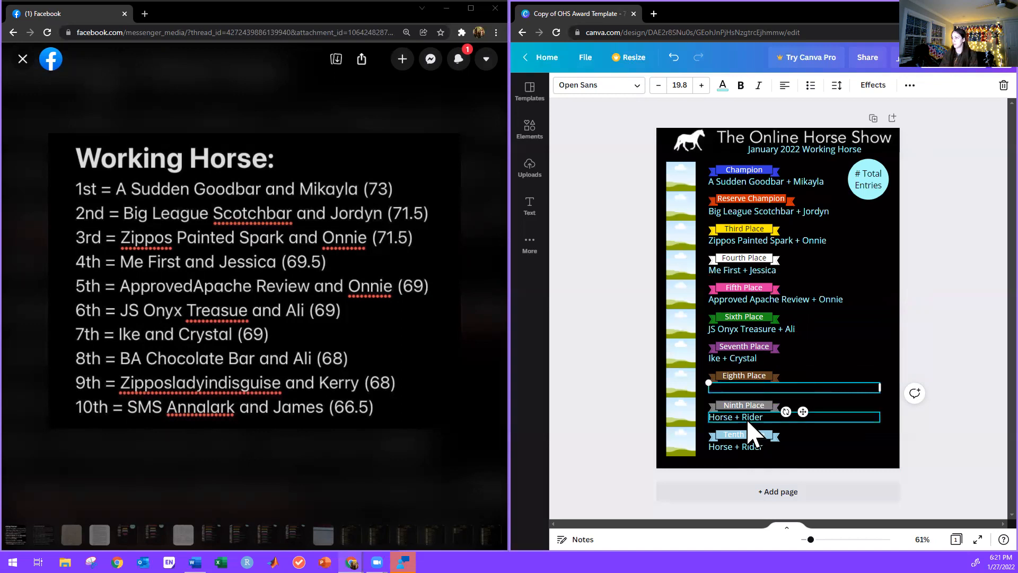
click(750, 418)
key(ctrl+v)
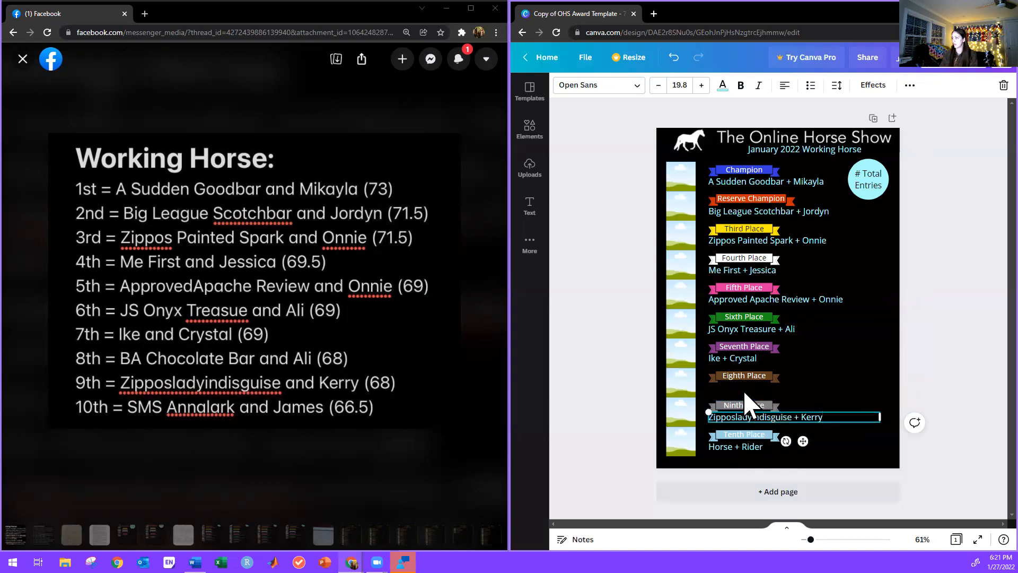
click(745, 394)
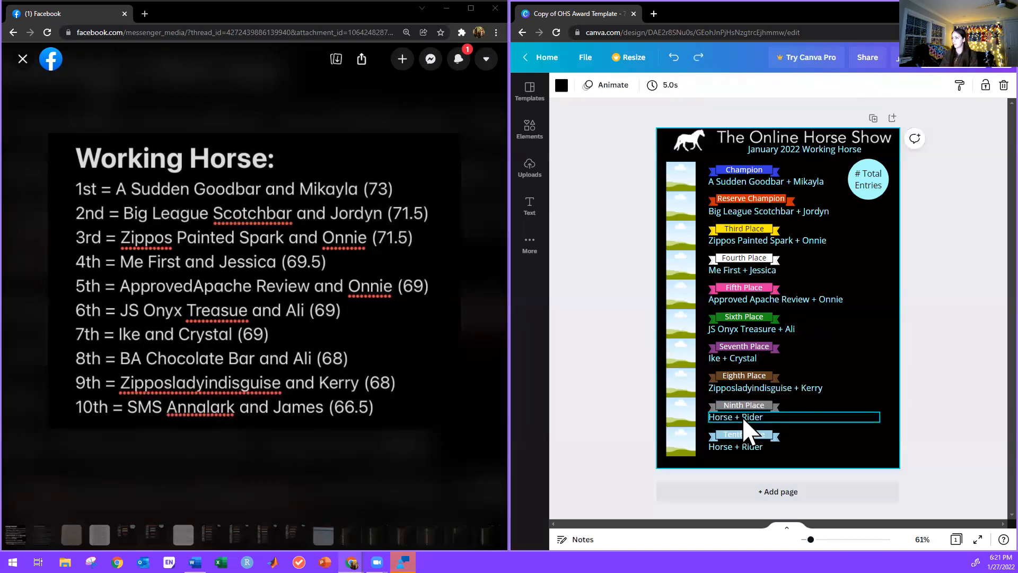
double_click(745, 417)
key(ctrl+v)
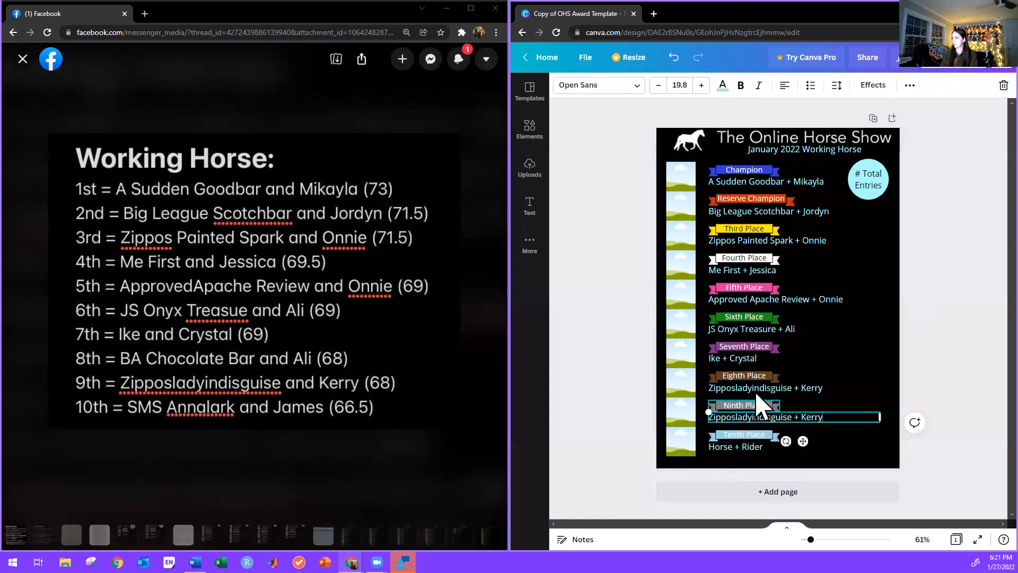
Fill in eighth place as "BA Chocolate Bar" and tenth place as "SMS Annalark", each followed by "+" and the rider's name
double_click(759, 388)
text(BA Chocolate Bar + Ali)
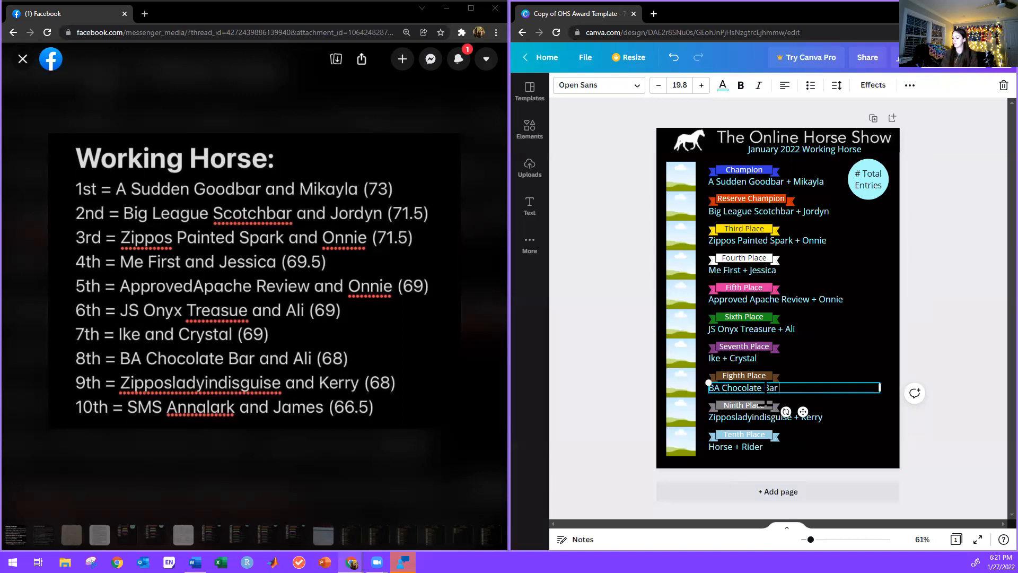
click(747, 463)
double_click(745, 448)
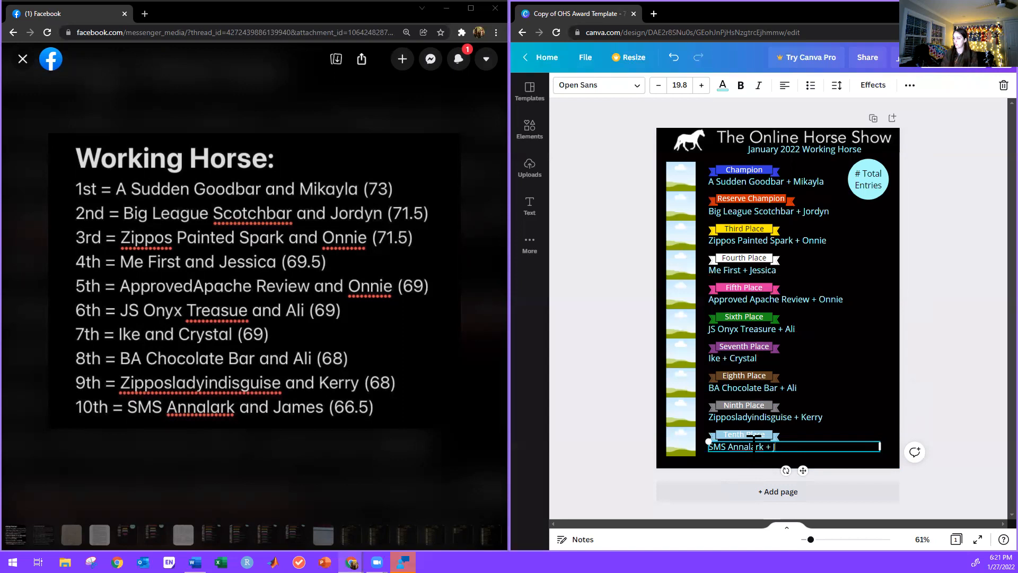
click(957, 338)
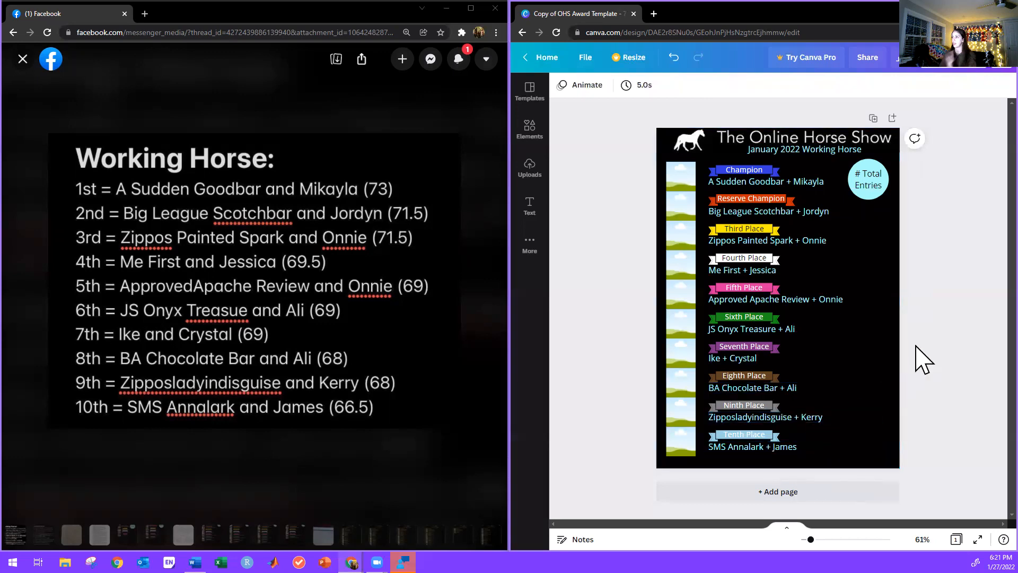
Leave the judges' chat on Facebook and open the group's album "January 2022: Working Horse Riding/ Driving" in a new tab
click(21, 65)
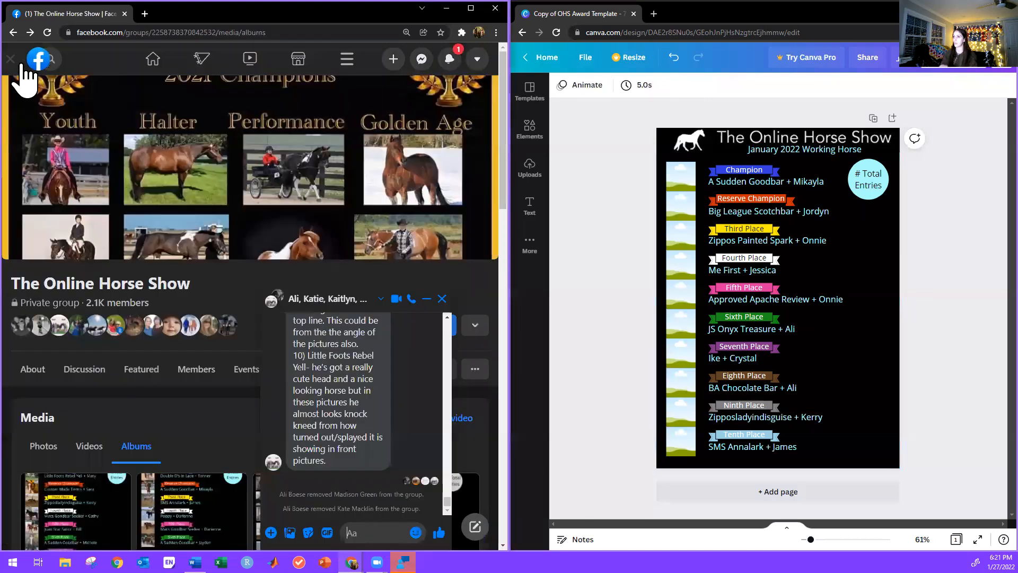
click(441, 299)
click(303, 369)
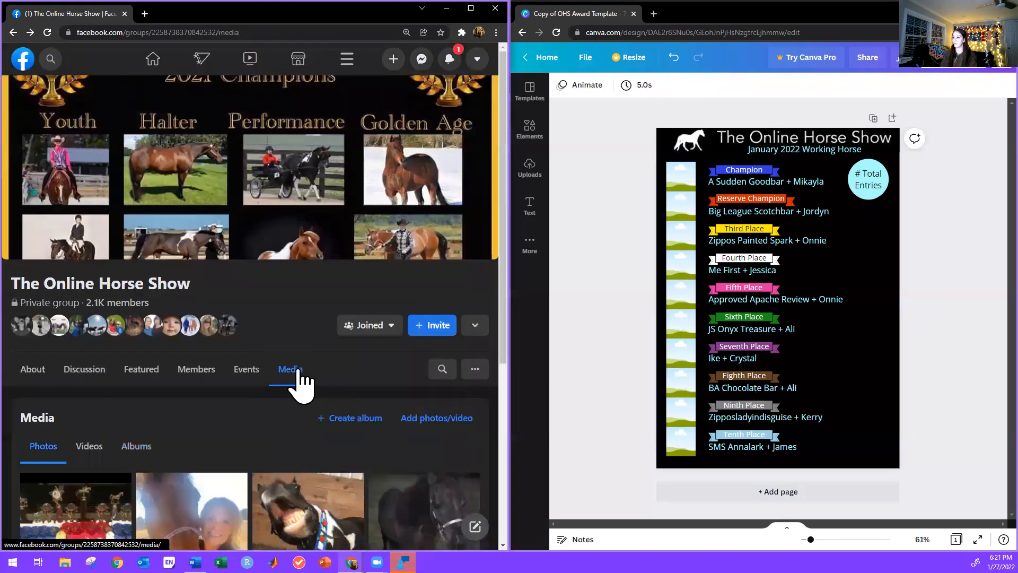
click(129, 351)
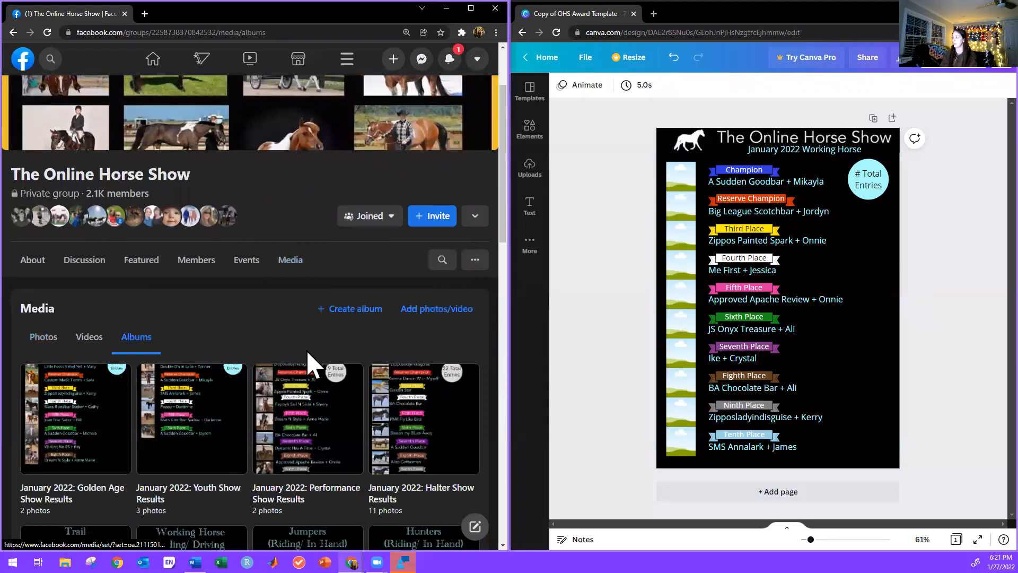
scroll(311, 364, down, 5)
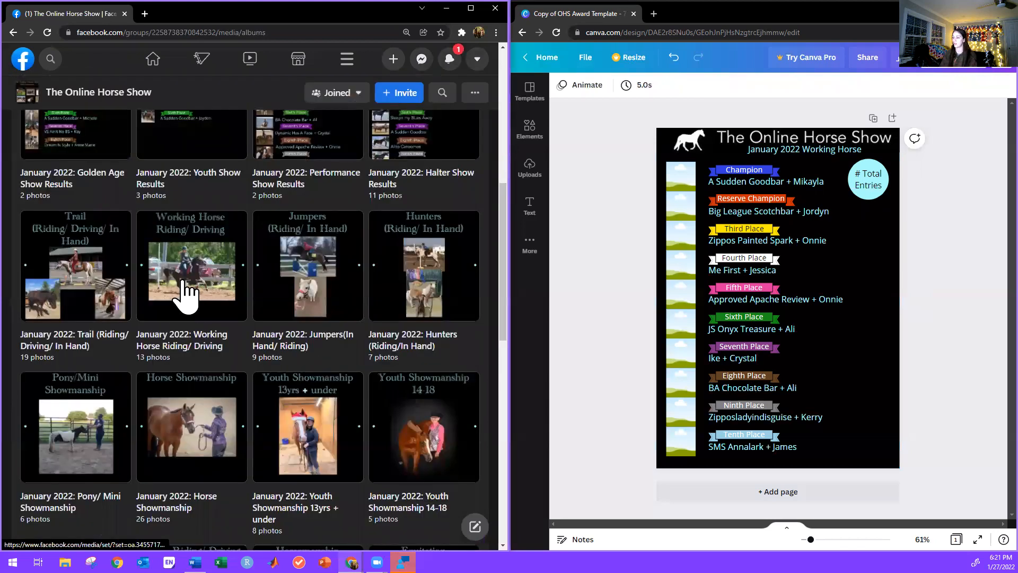
right_click(186, 292)
click(209, 291)
click(200, 15)
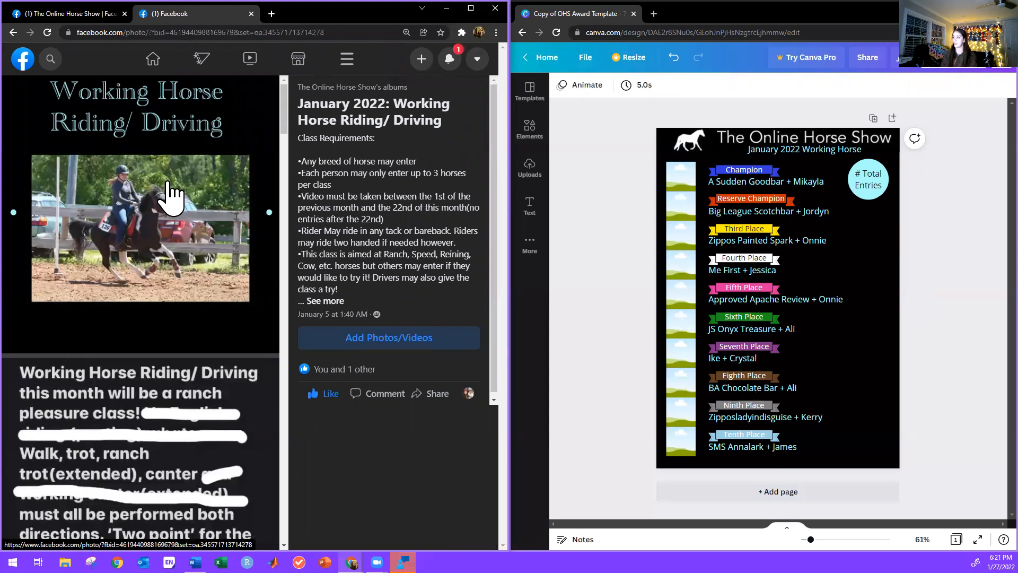
Examine the Working Horse album's photos and its photo count to work out the number of class entries
click(169, 197)
key(Right)
key(Right)
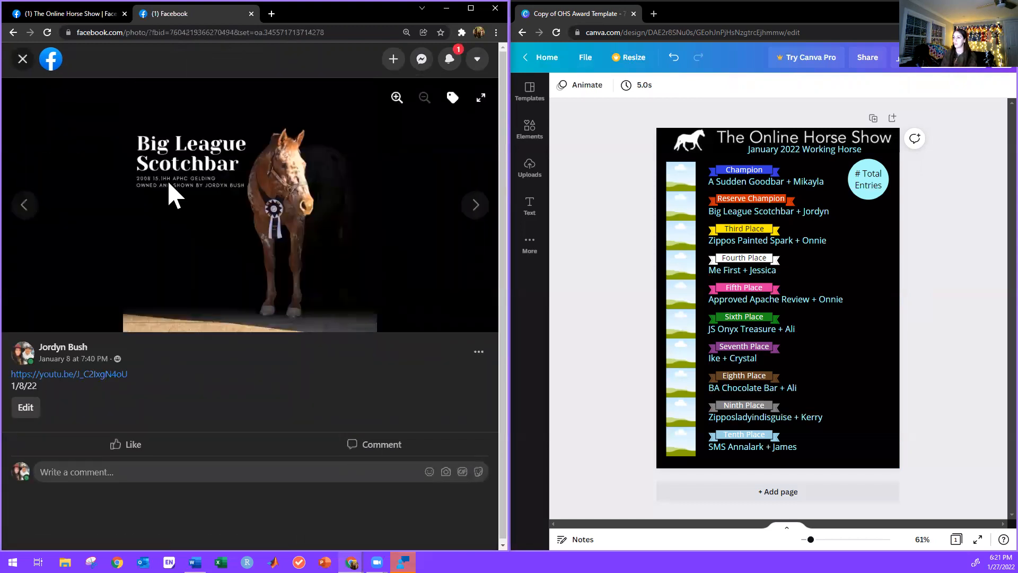
click(23, 59)
scroll(193, 295, down, 5)
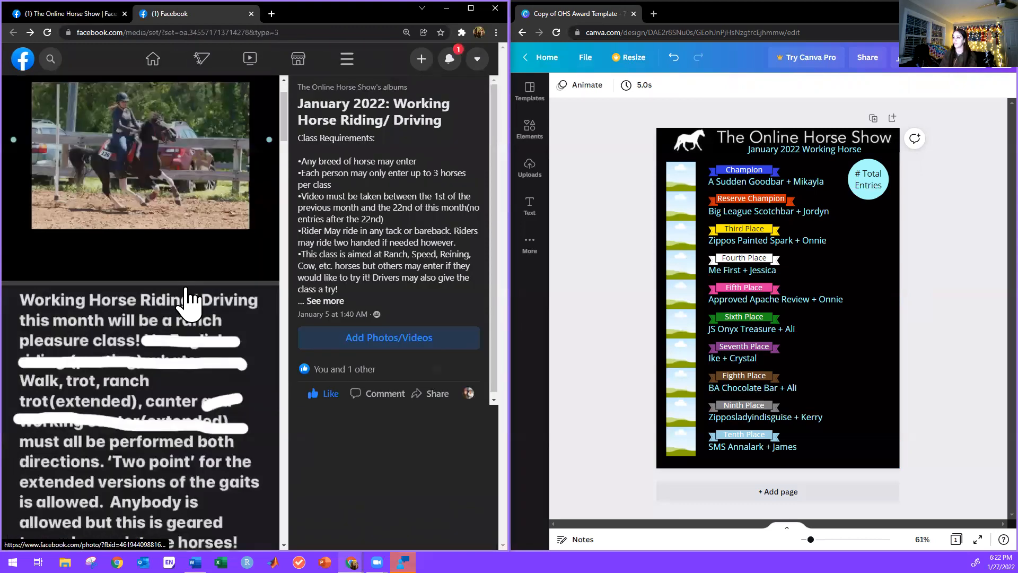
click(13, 32)
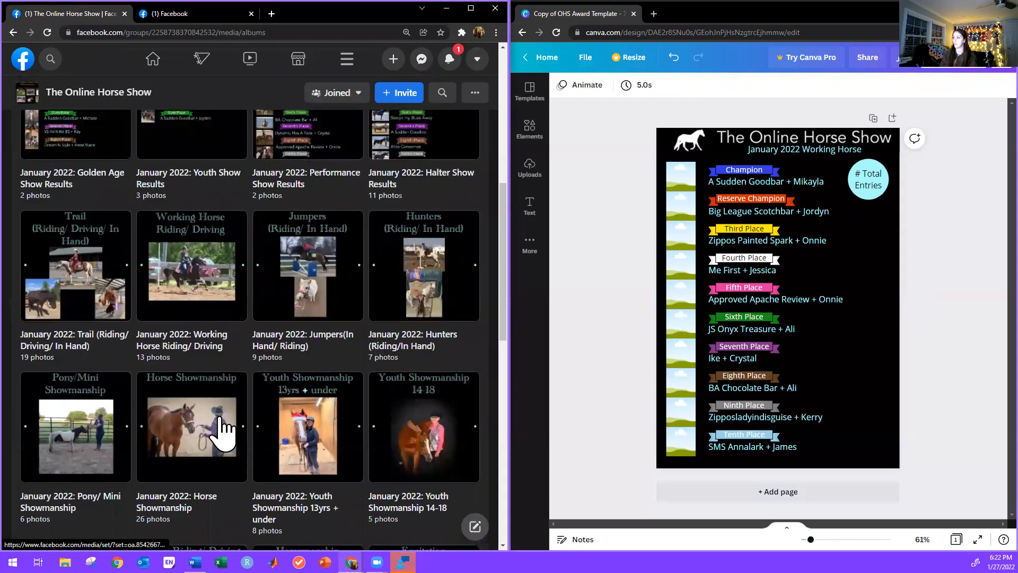
click(159, 13)
scroll(140, 329, up, 2)
scroll(152, 400, down, 5)
scroll(208, 307, up, 1)
scroll(211, 321, up, 4)
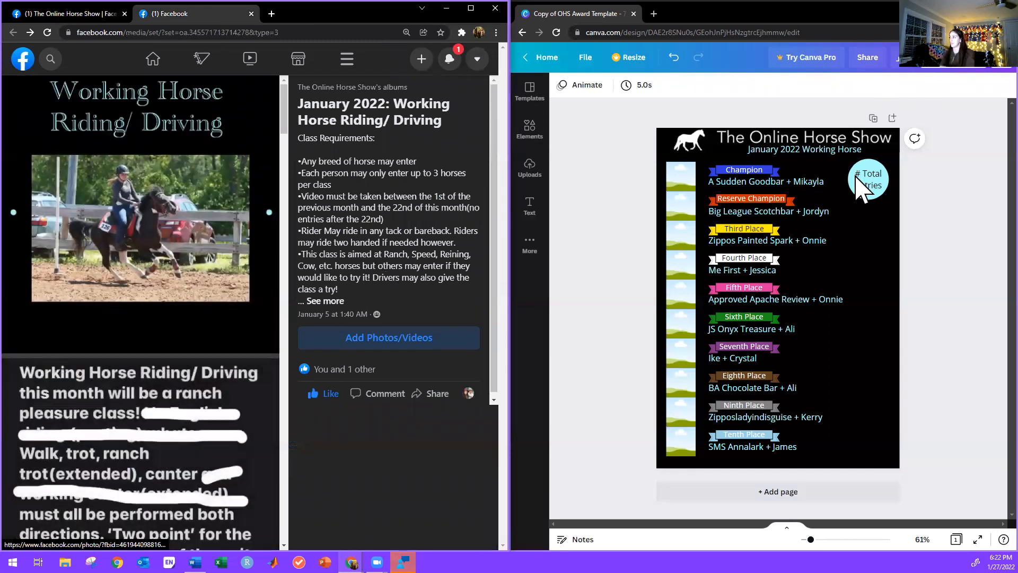
Change the entry count badge on the Canva award page to "11 Total Entries"
click(856, 178)
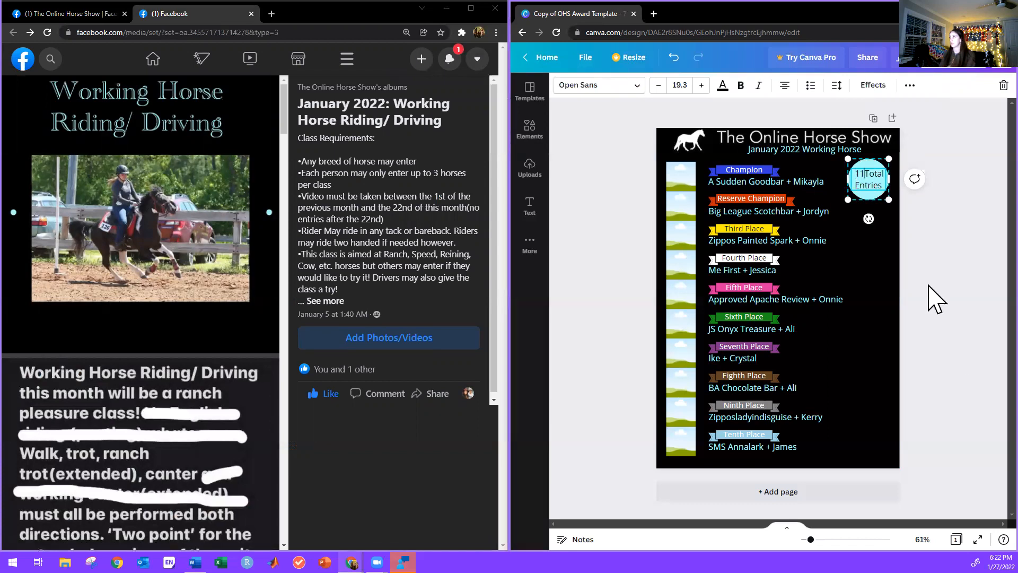
click(966, 356)
click(867, 183)
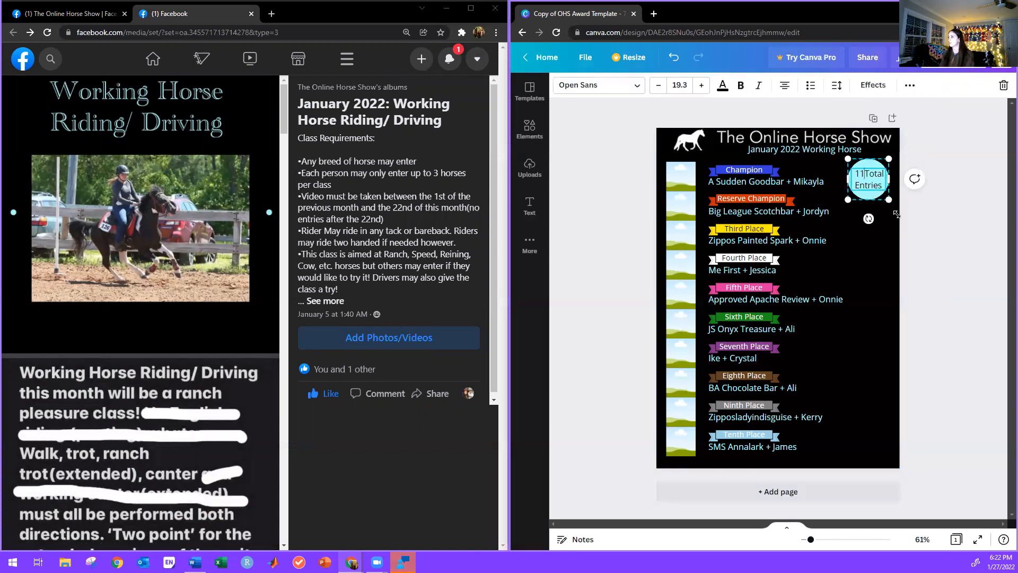
click(957, 268)
Open the Big League Scotchbar photo in the Facebook album, upload it to the Canva design and place it in the Reserve Champion frame
scroll(206, 371, down, 7)
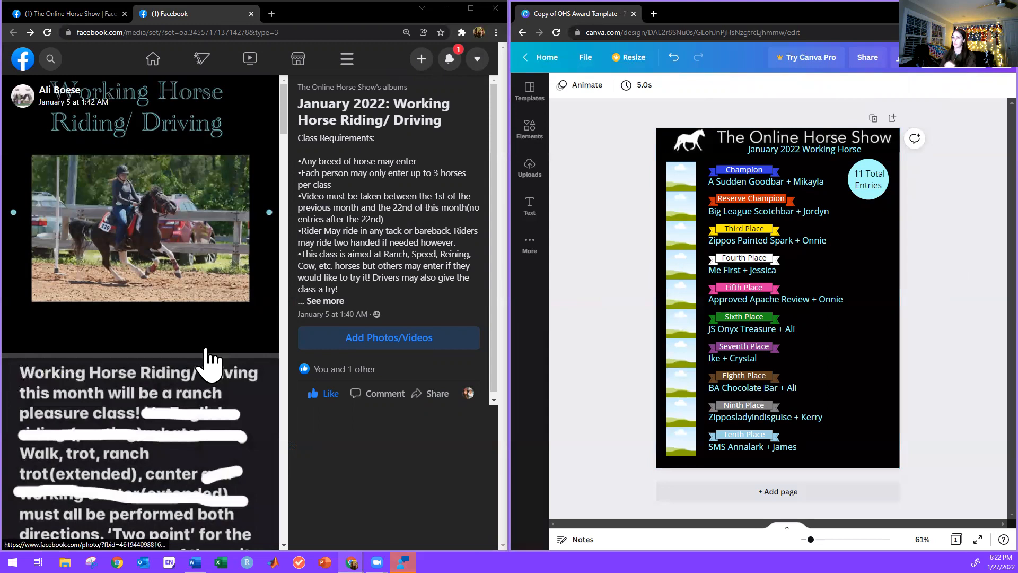
click(210, 418)
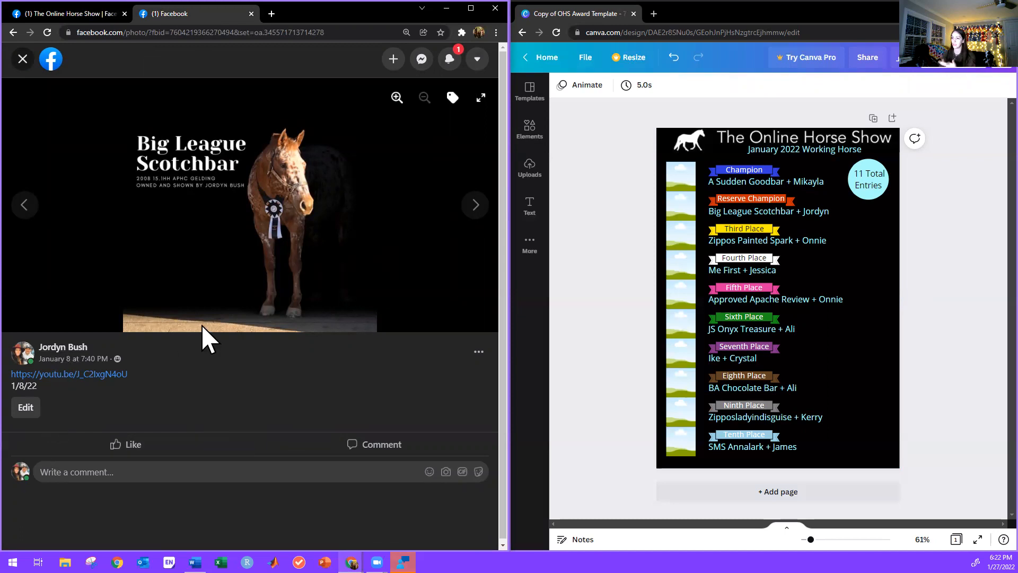
drag(228, 262, 771, 286)
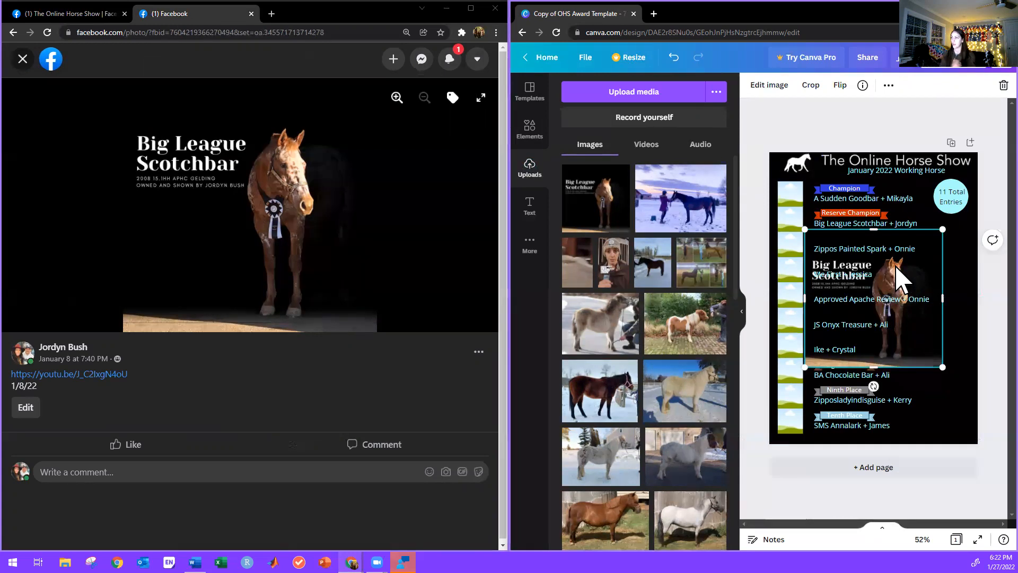
drag(901, 273, 789, 218)
click(758, 373)
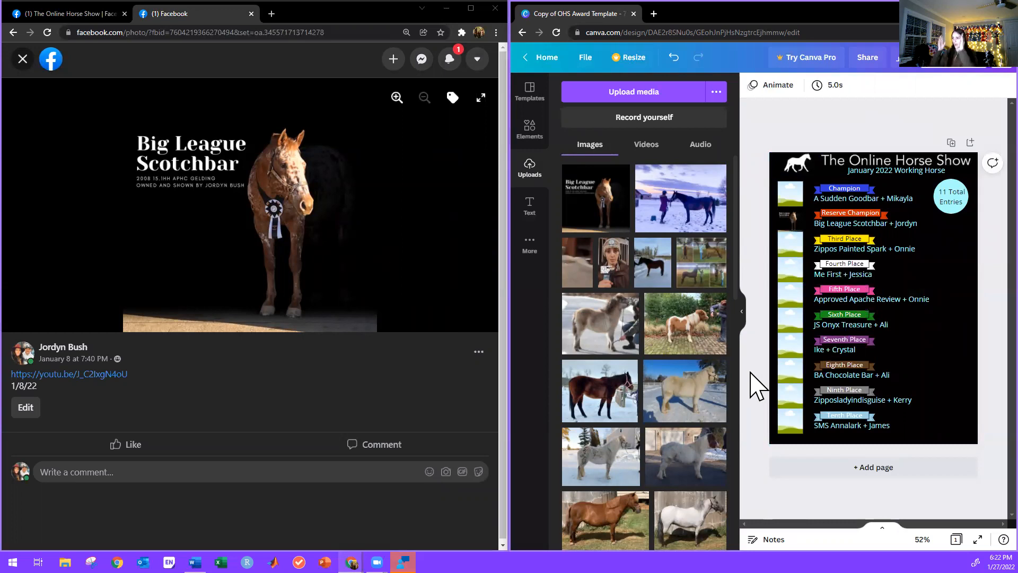
Upload the BA Chocolate Bar photo from the album and place it in the Eighth Place frame
click(476, 205)
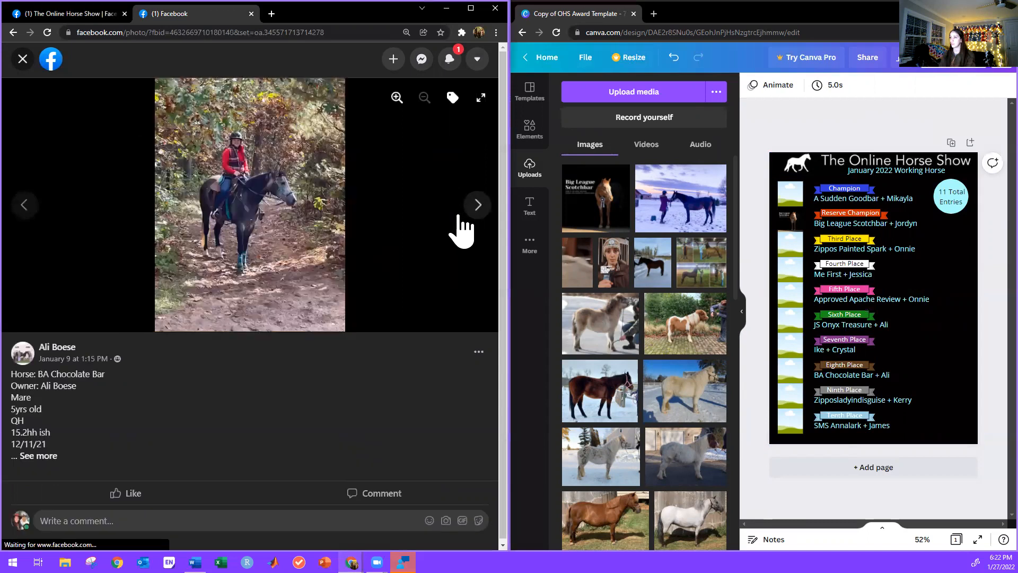
drag(249, 254, 643, 266)
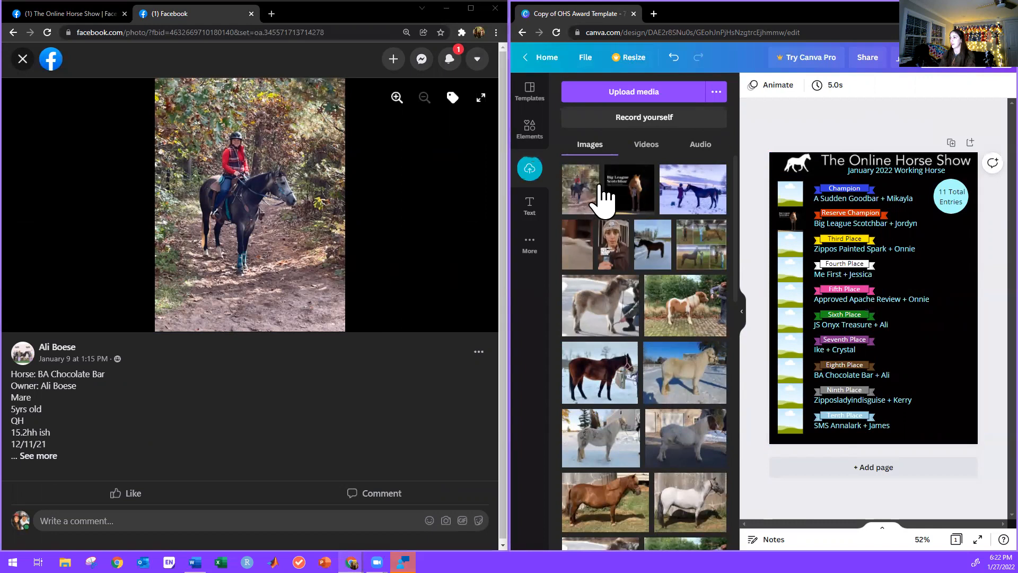
drag(587, 200, 791, 371)
Upload the JS Onyx Treasure and SMS Annalark photos and place them in the Sixth Place and Tenth Place frames
click(468, 217)
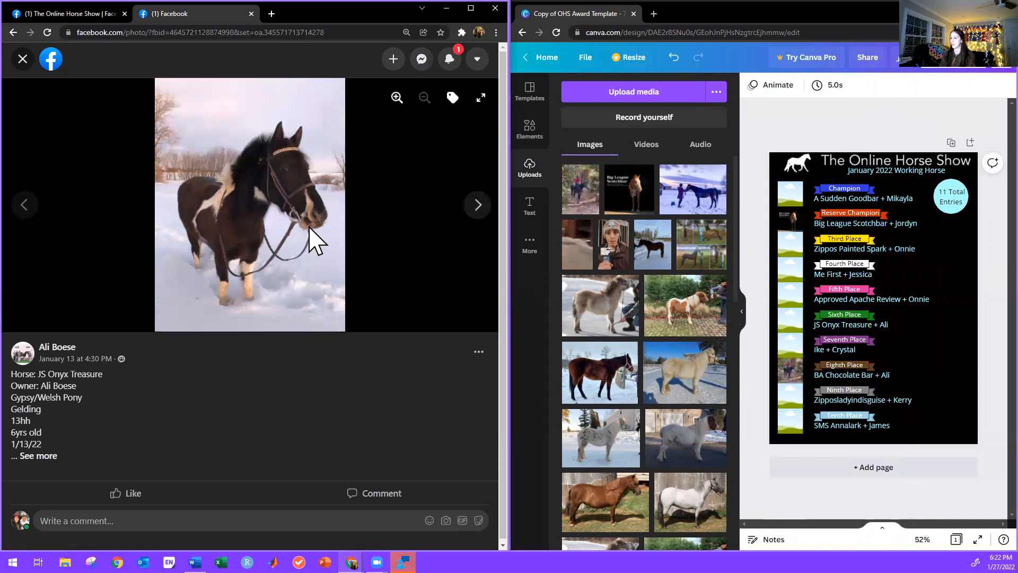
drag(262, 260, 653, 249)
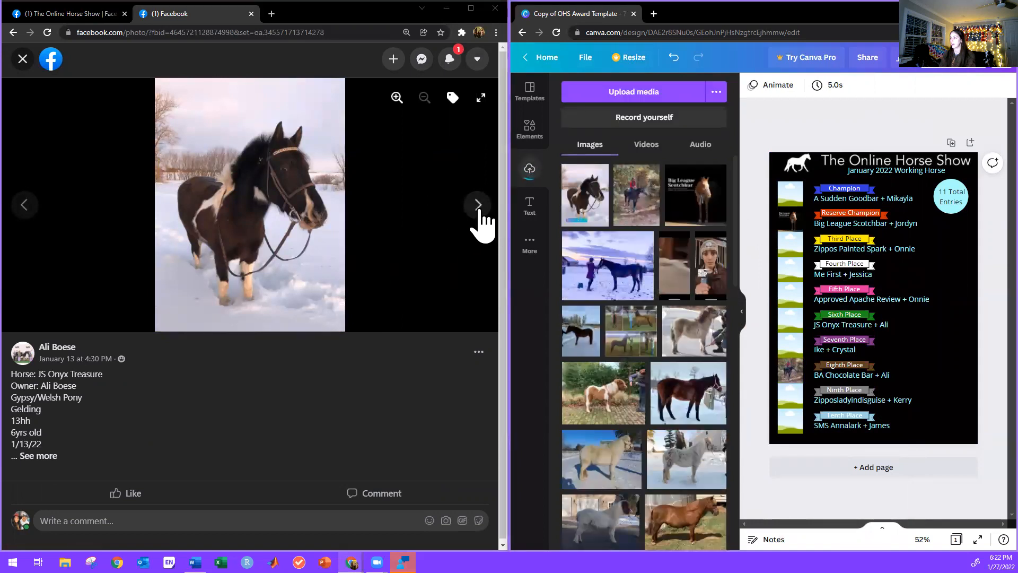
click(474, 206)
drag(374, 221, 625, 250)
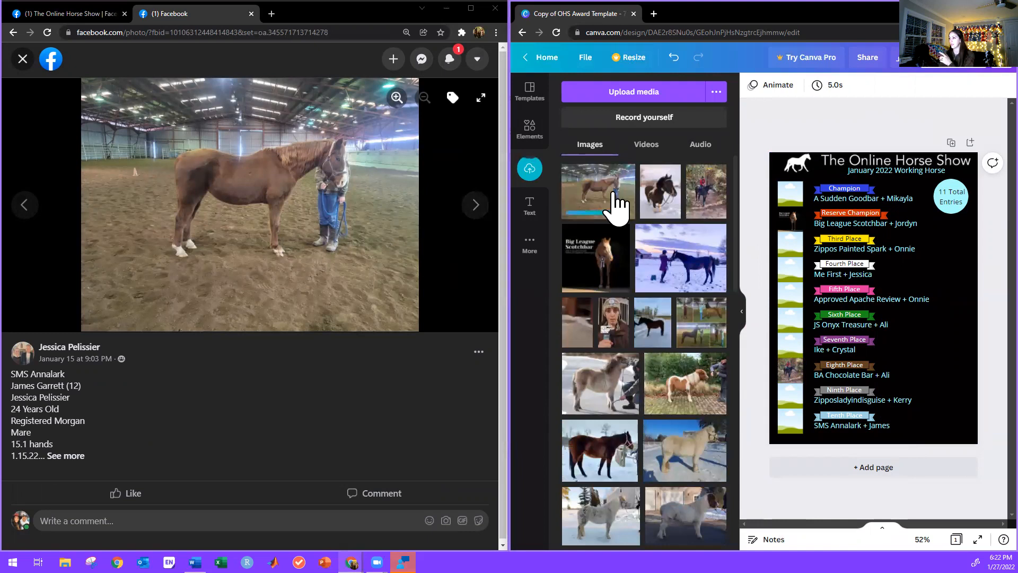
drag(666, 205, 791, 325)
drag(584, 207, 788, 422)
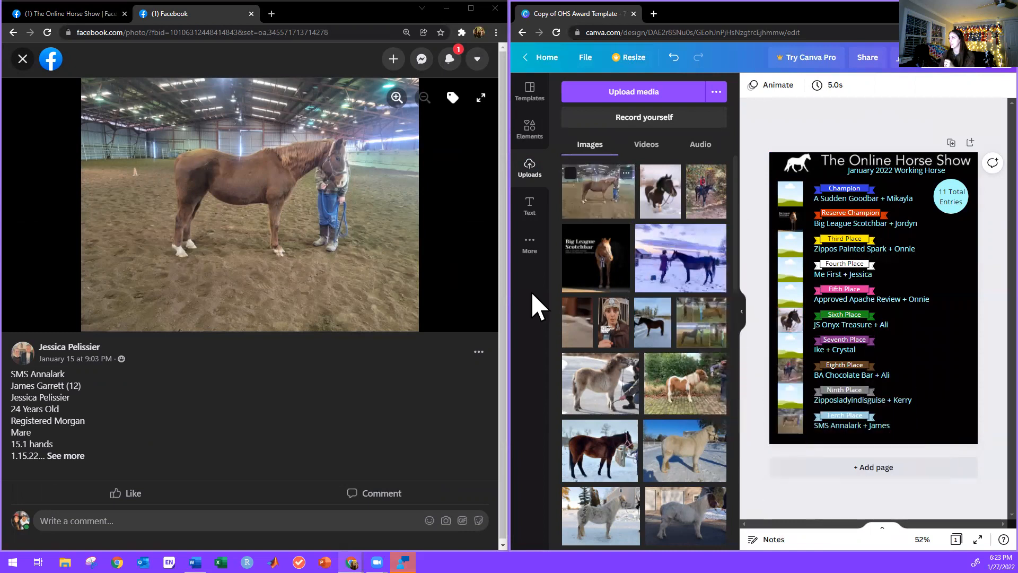
Upload the Me First and ApprovedApache Review photos and place them in the Fourth Place and Fifth Place frames
click(477, 207)
drag(287, 229, 666, 277)
drag(588, 200, 790, 271)
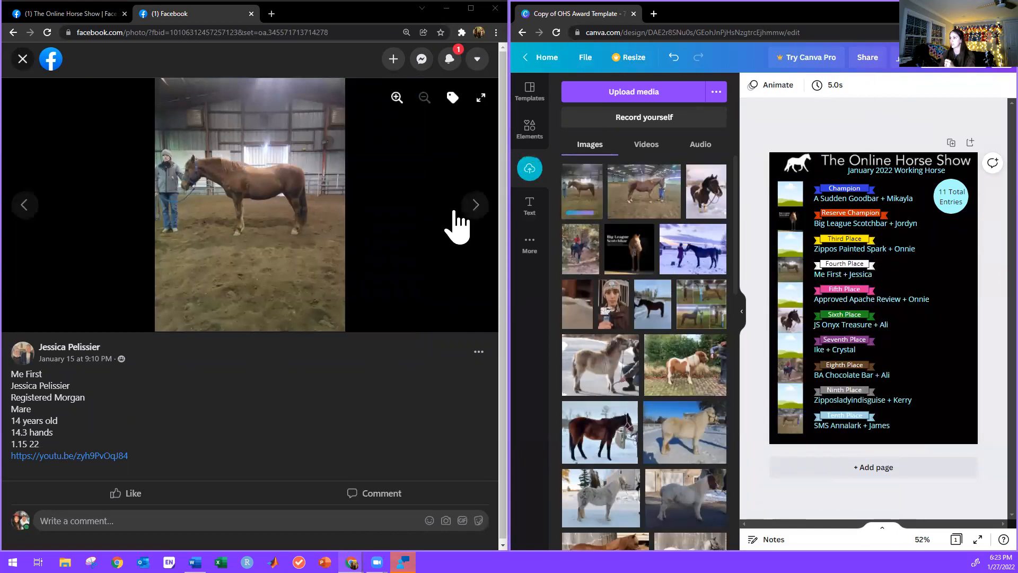
click(475, 204)
mouse_move(261, 222)
mouse_down()
mouse_move(532, 228)
mouse_move(643, 254)
mouse_move(604, 249)
mouse_up()
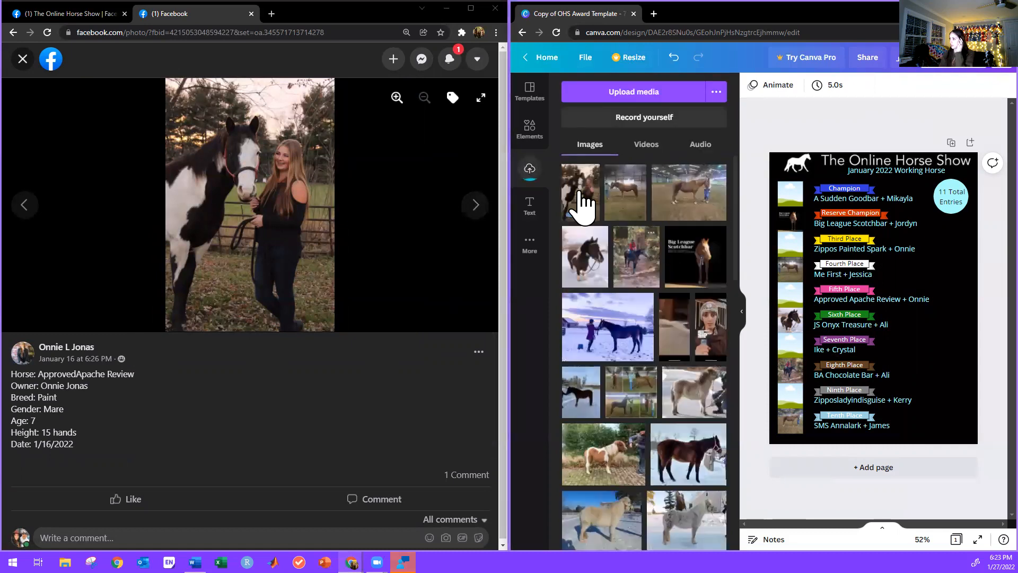
mouse_move(586, 201)
mouse_down()
mouse_move(711, 243)
mouse_move(809, 303)
mouse_move(794, 299)
mouse_up()
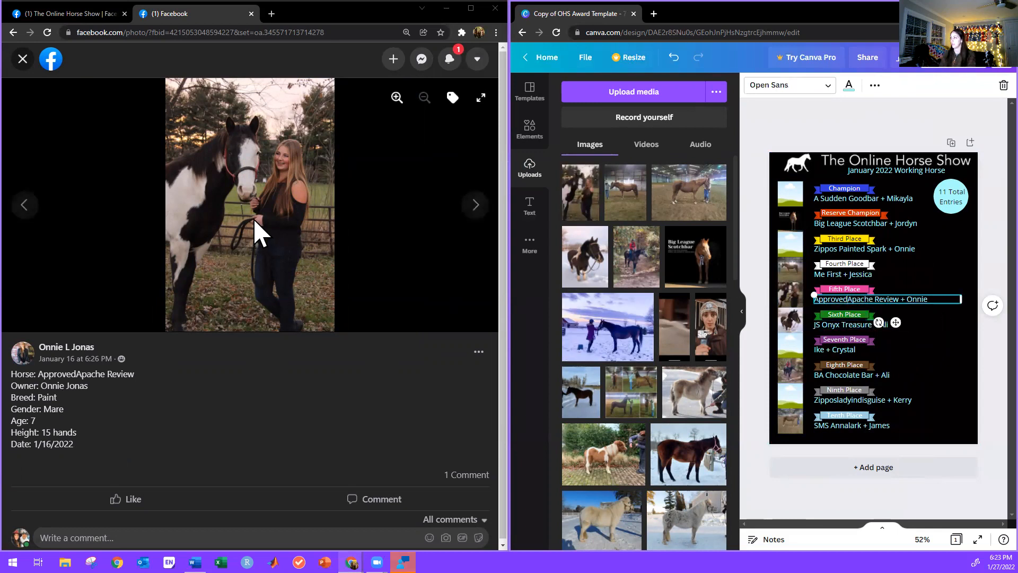
Upload the Zippos Painted Spark and A Sudden Goodbar photos and place them in the Third Place and Champion frames
click(477, 205)
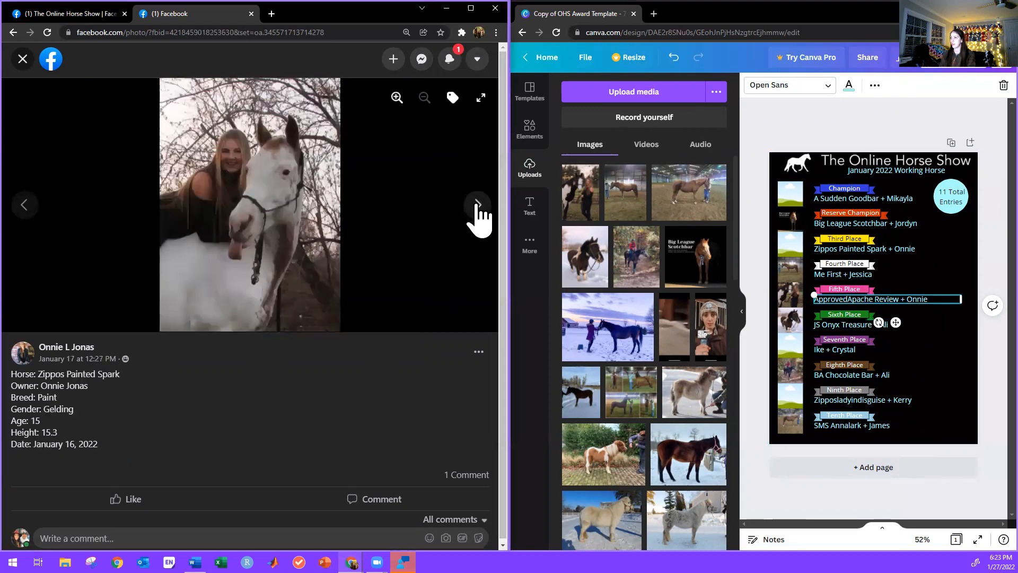
drag(225, 219, 528, 213)
drag(276, 233, 683, 256)
drag(647, 200, 790, 194)
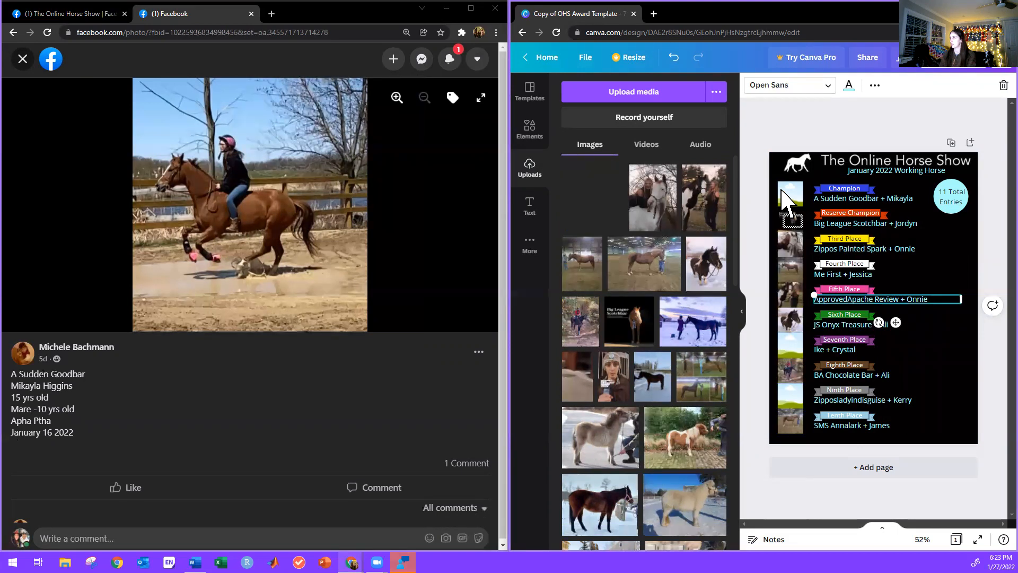
Upload the Zipposladyindisguise photo from the album and place it in the Ninth Place frame
click(477, 204)
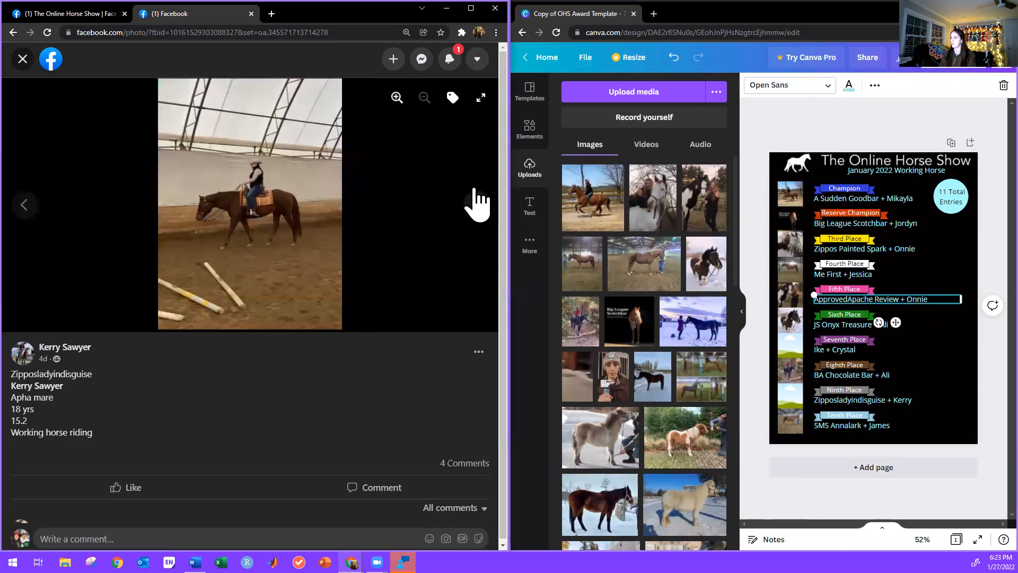
drag(323, 212, 921, 269)
click(476, 205)
drag(840, 287, 803, 400)
Upload the photo of Dynamic Has A Face "Ike" from the album and advance to the following album photo
drag(312, 227, 643, 238)
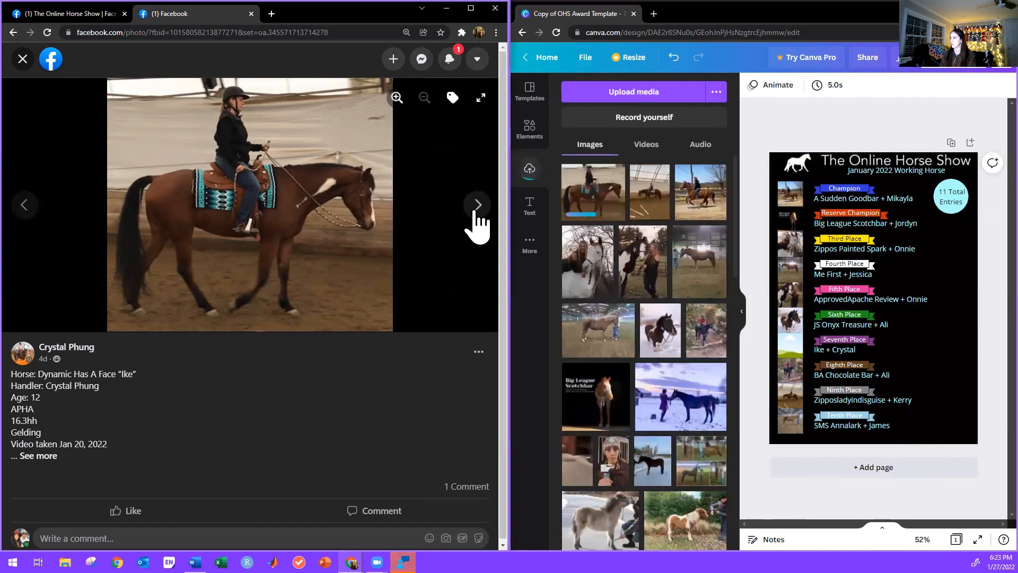
click(476, 206)
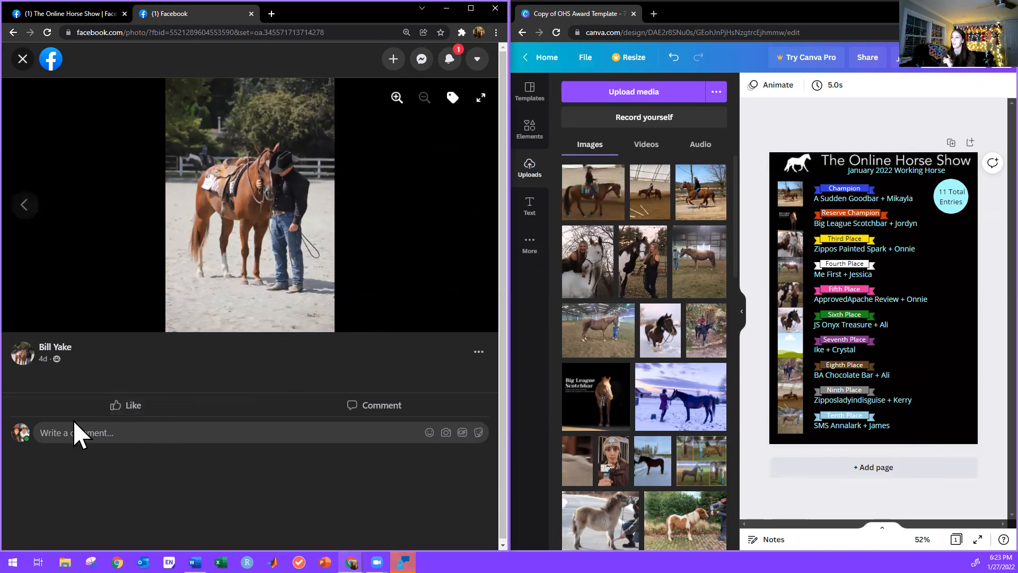
mouse_move(78, 399)
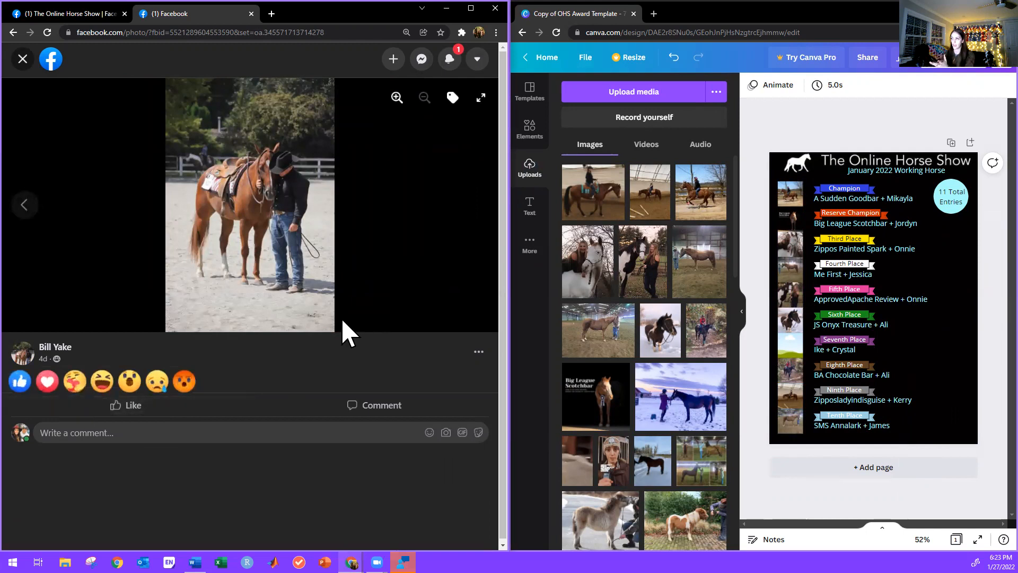
Change the entry count badge to 10 Total Entries and place the Ike photo in the Seventh Place frame
click(947, 194)
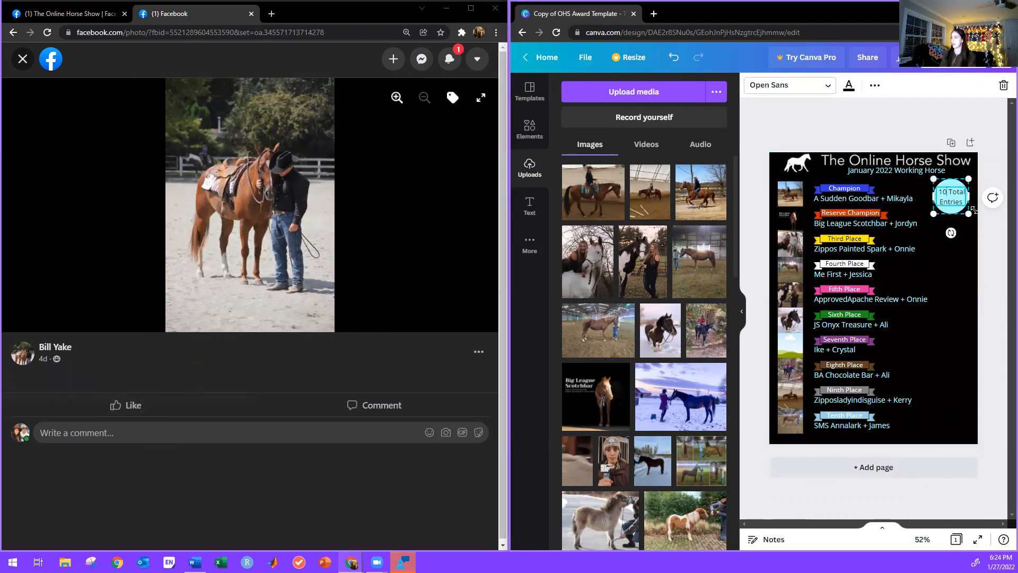
click(968, 291)
drag(605, 213, 790, 350)
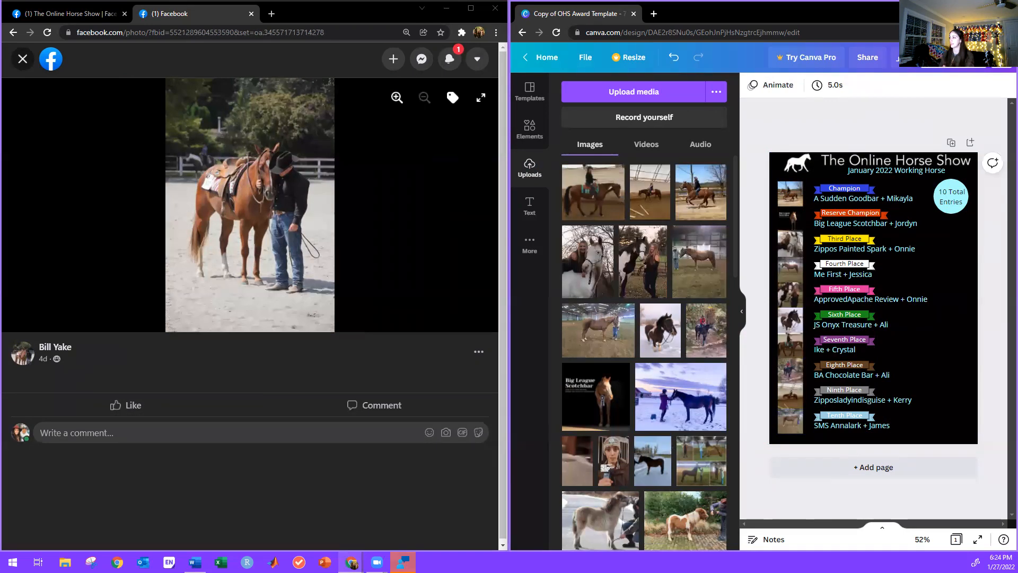
Enlarge the Champion photo inside its frame and reposition it so the horse and rider fill the frame
click(922, 539)
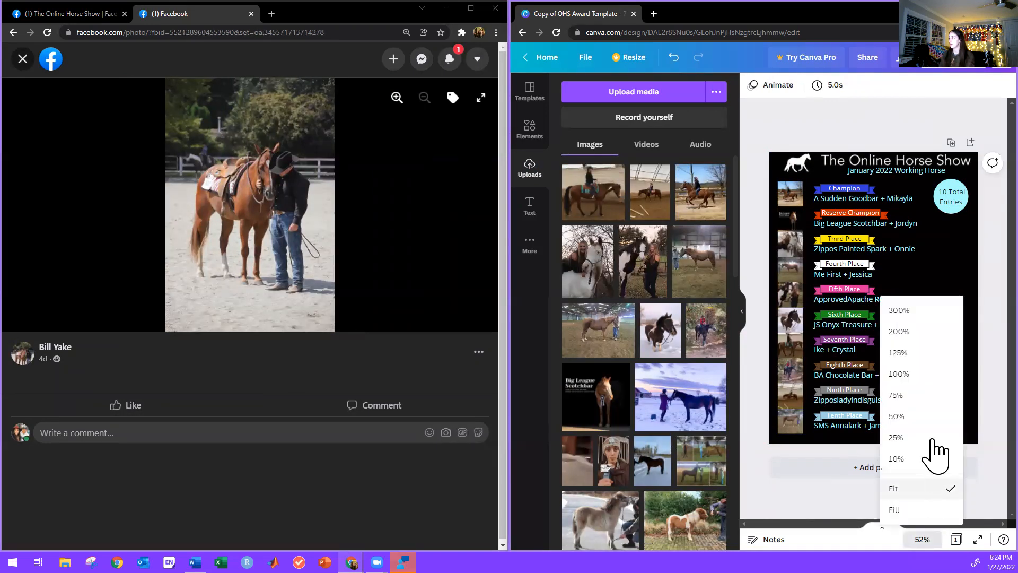
click(922, 353)
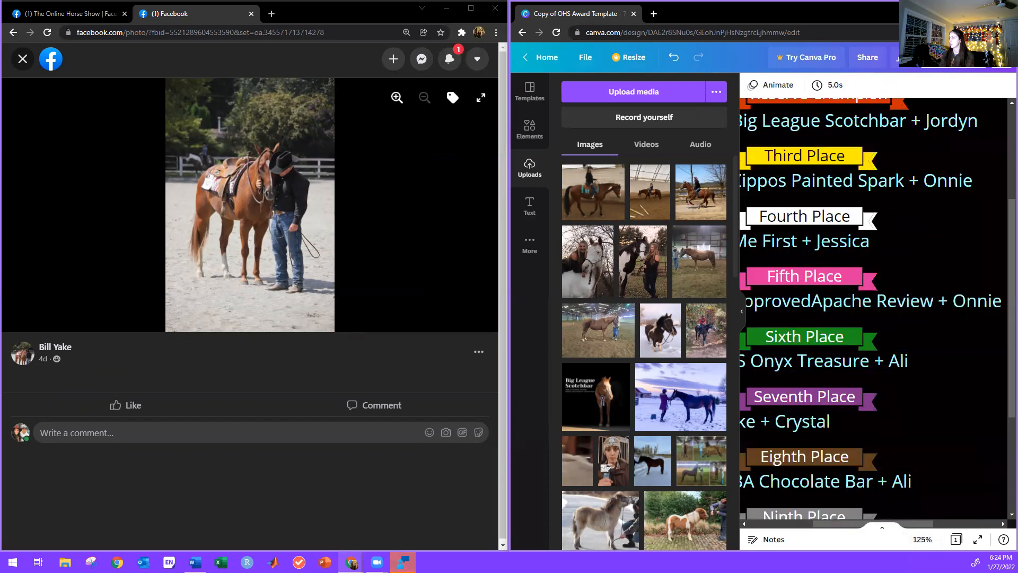
scroll(832, 503, left, 4)
scroll(843, 446, up, 4)
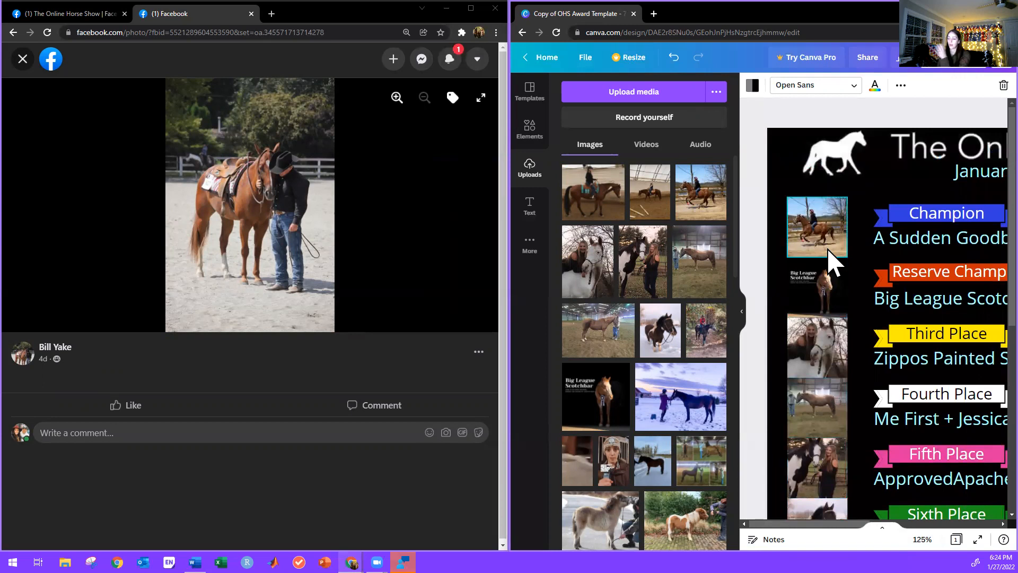
double_click(824, 239)
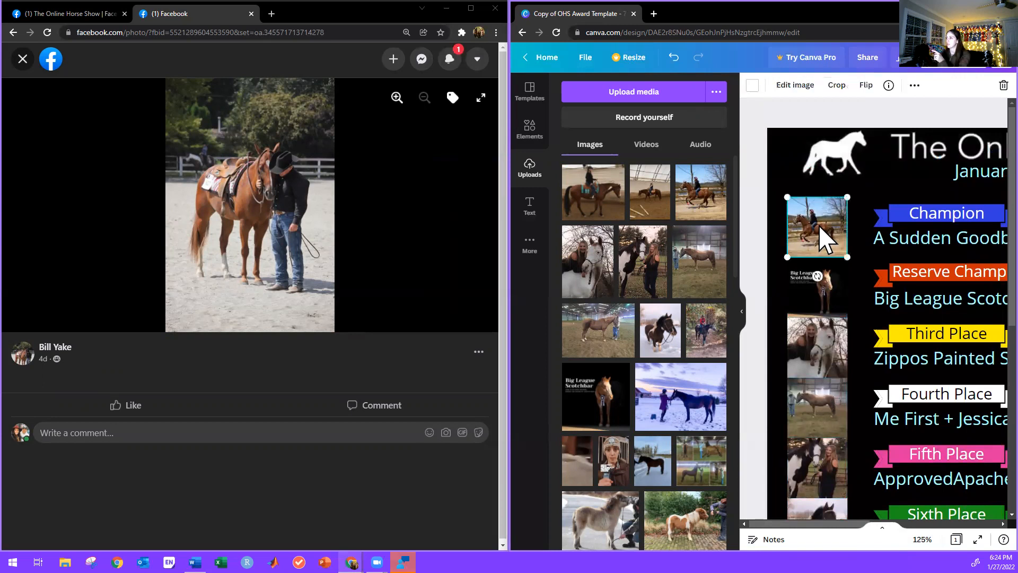
drag(863, 275, 870, 282)
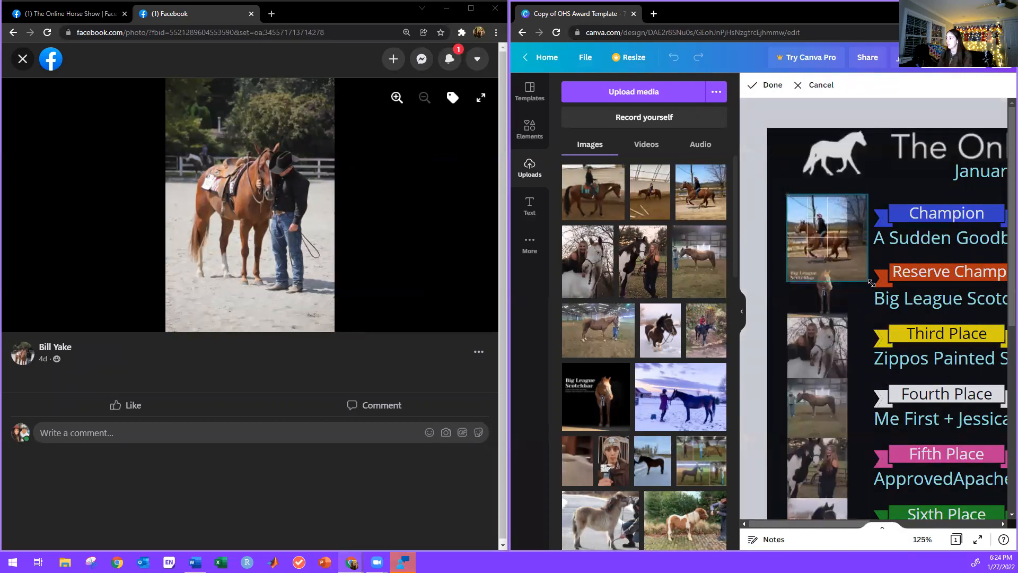
drag(819, 221, 815, 216)
drag(815, 215, 817, 213)
click(880, 241)
Enlarge the Fourth Place photo within its frame so the horse appears larger
scroll(843, 313, down, 2)
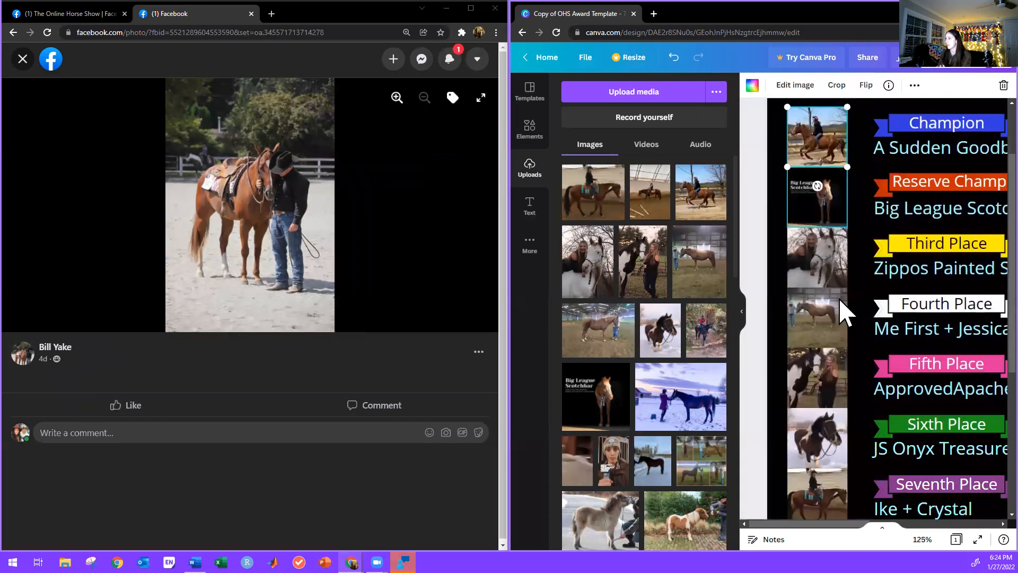
double_click(824, 303)
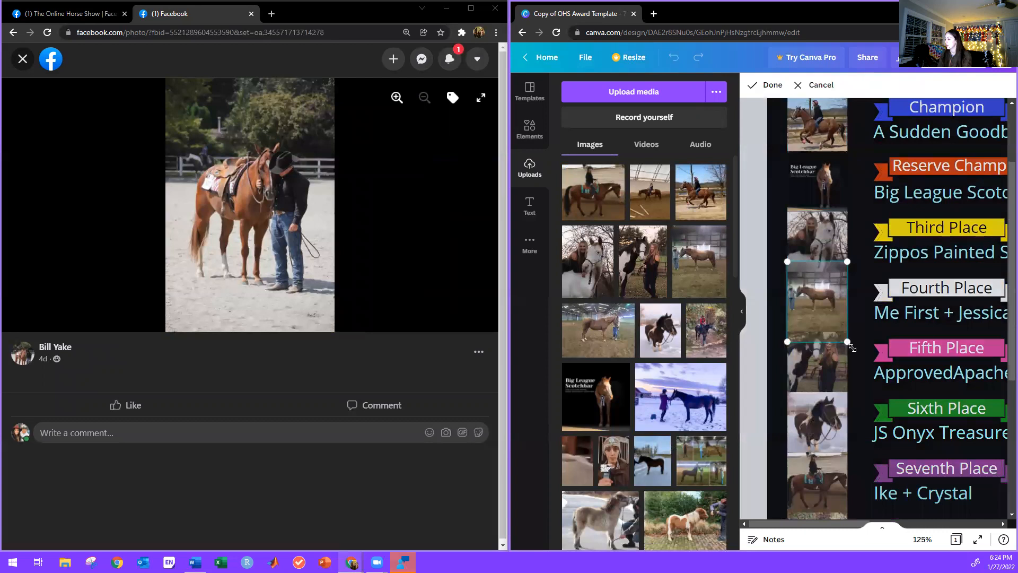
drag(852, 348, 859, 358)
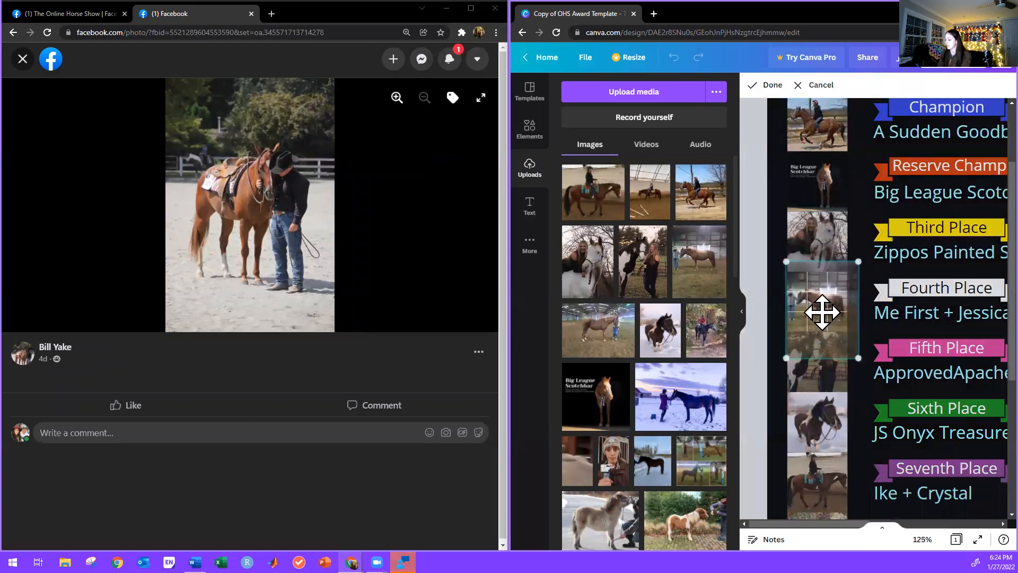
click(861, 362)
Shift the Fifth Place photo downward inside its frame to adjust the crop
scroll(848, 362, down, 1)
double_click(818, 312)
drag(818, 311, 814, 322)
click(862, 350)
scroll(862, 350, down, 1)
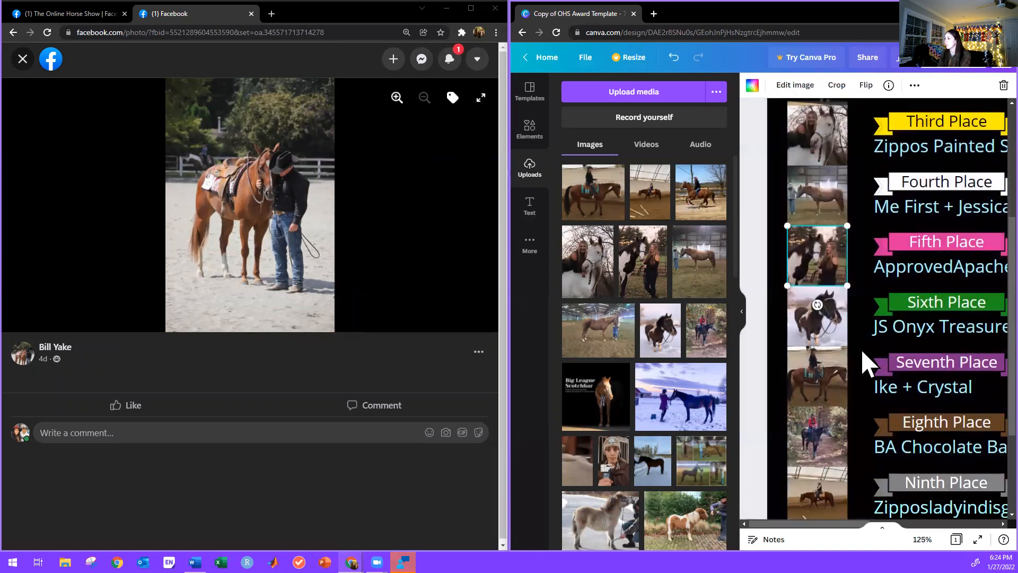
Check the remaining place photos, set the page zoom to 75%, and collapse the uploads panel
scroll(862, 353, down, 3)
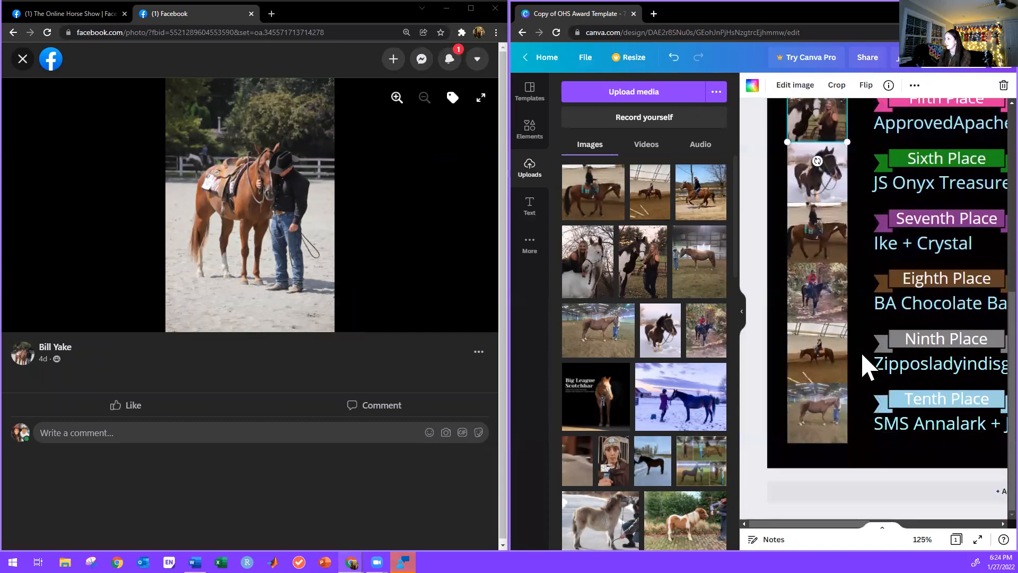
click(922, 539)
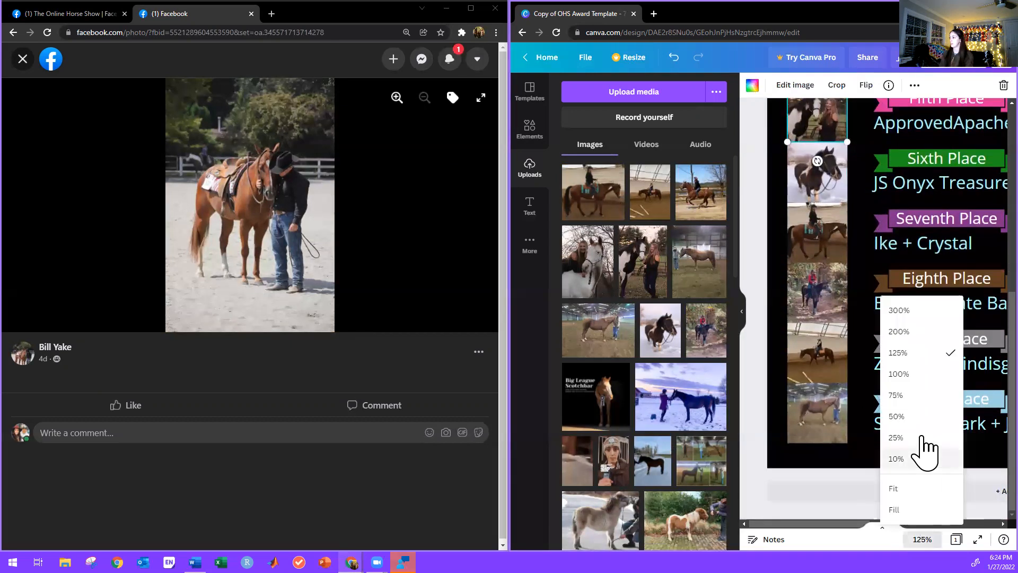
click(927, 407)
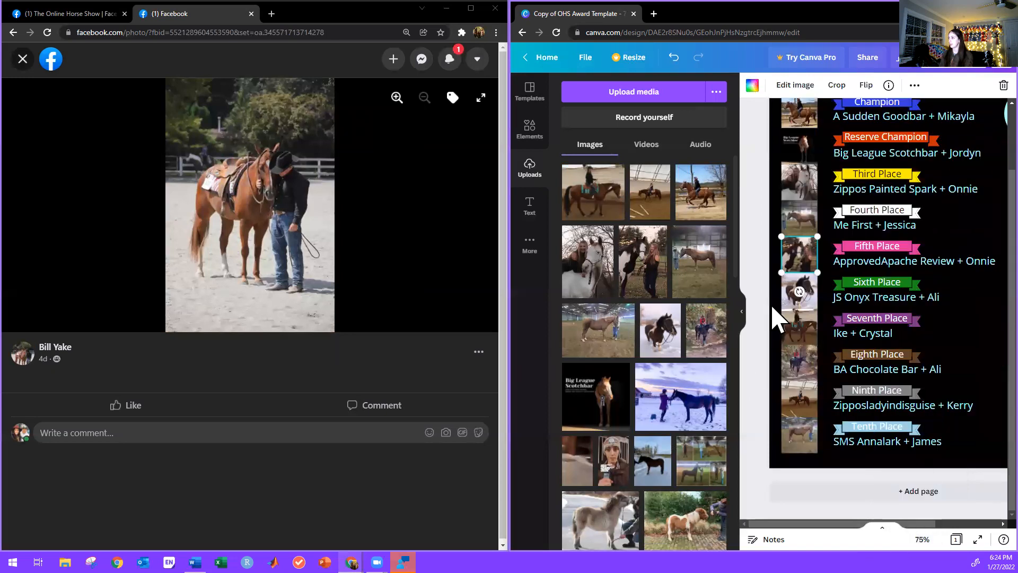
click(742, 313)
scroll(941, 385, up, 2)
click(973, 397)
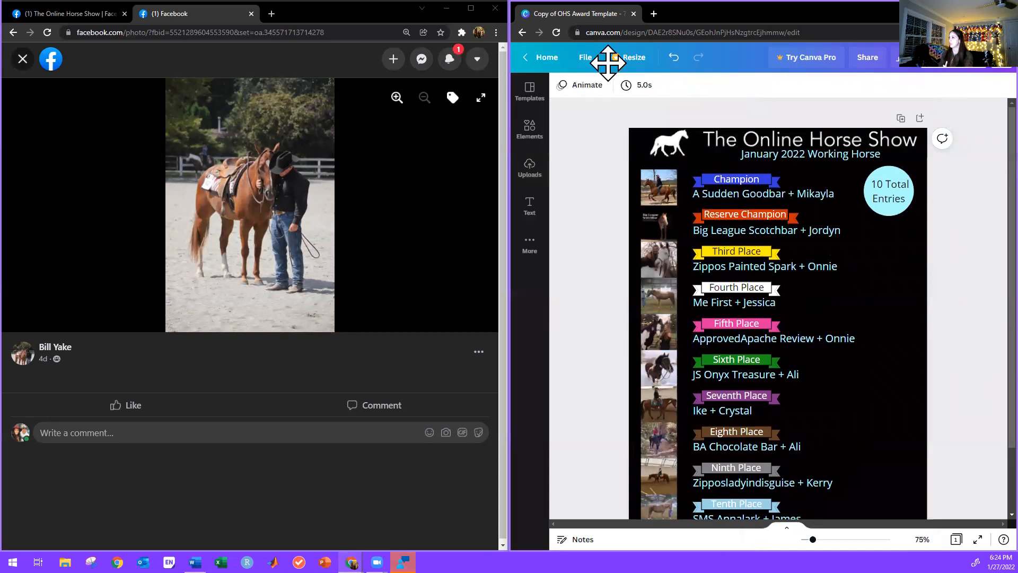
Look at the design's PNG download settings and dismiss them without downloading
click(914, 68)
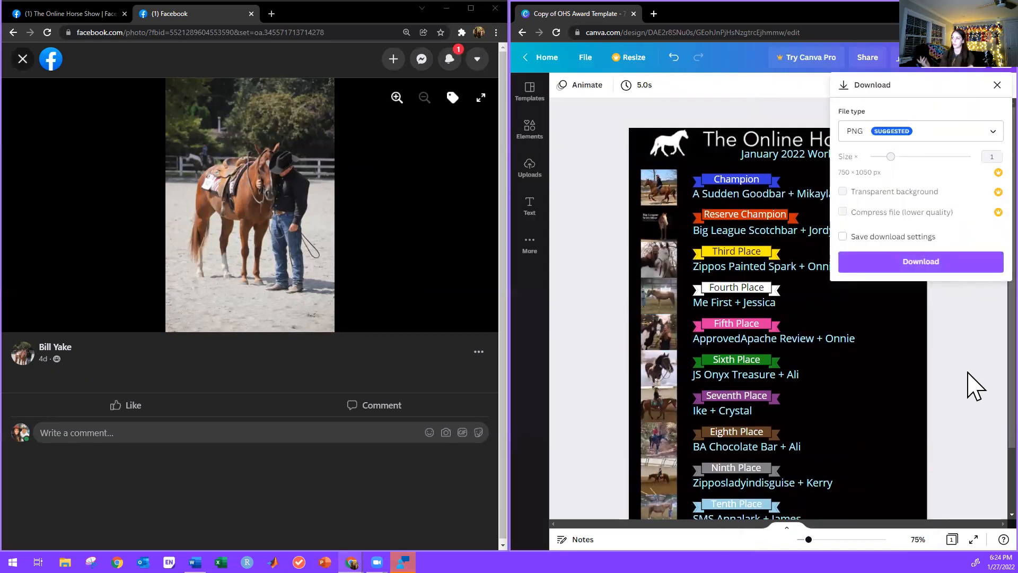
click(975, 387)
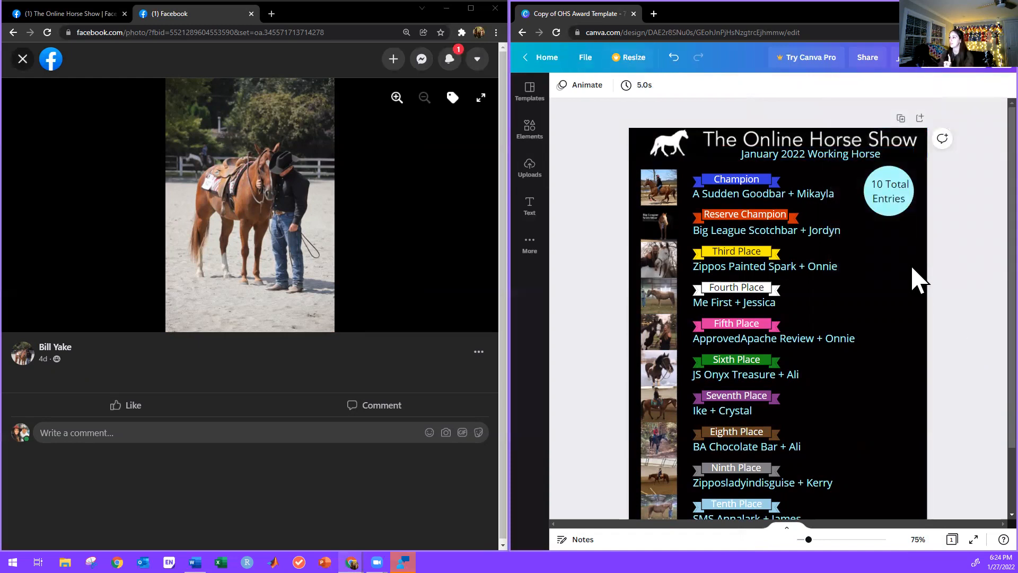
Try deleting the Sixth through Tenth Place ribbons, names and photos, and undo the deletion
scroll(947, 386, down, 1)
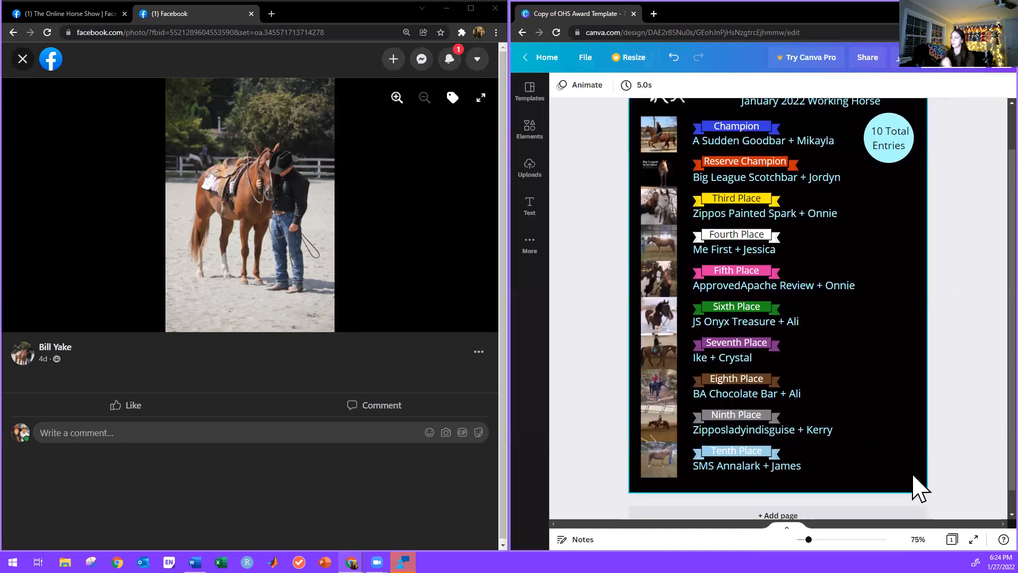
drag(918, 476, 619, 300)
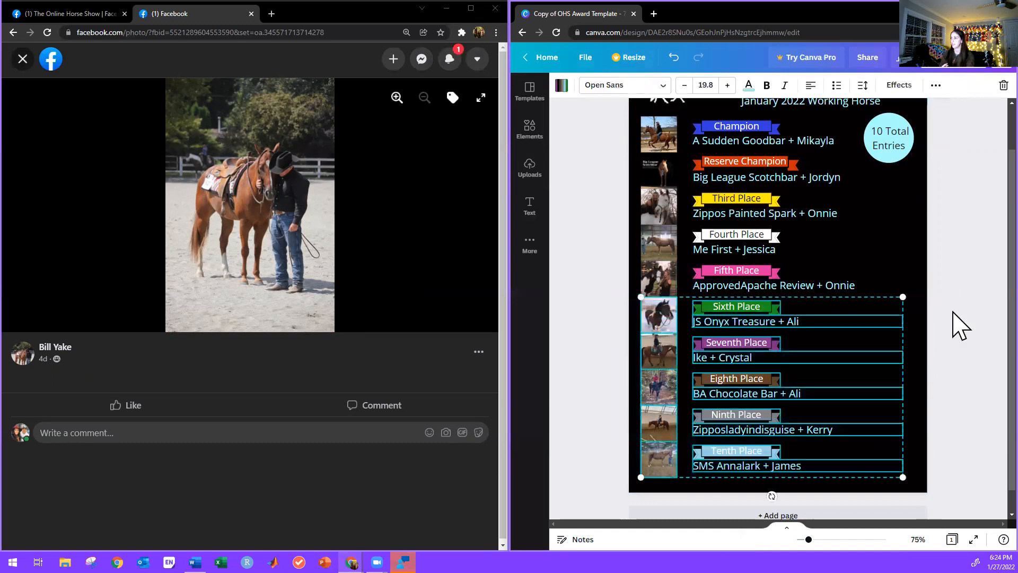
key(Delete)
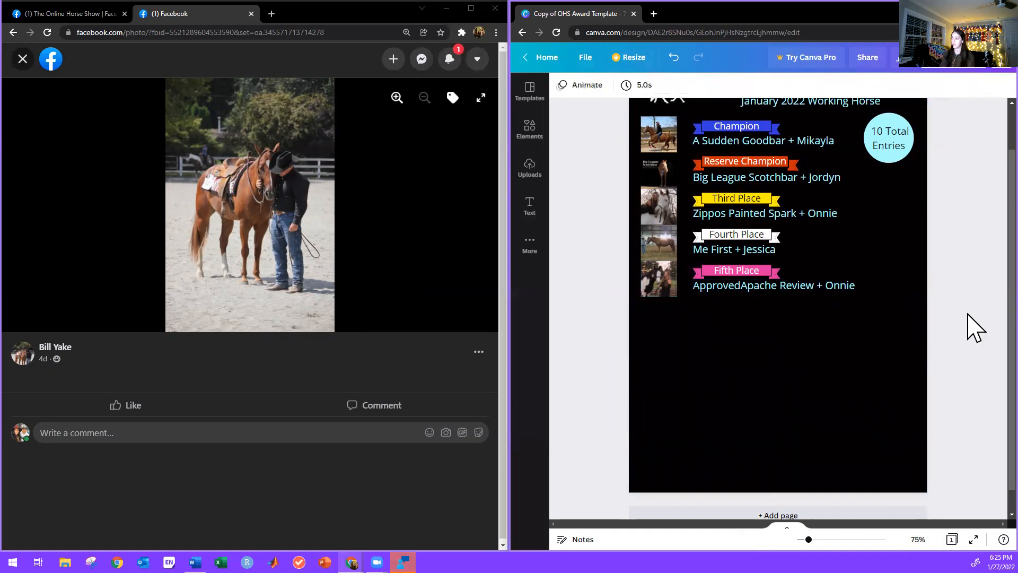
key(ctrl+z)
Duplicate the completed Working Horse award page and look over the second page
scroll(971, 327, up, 1)
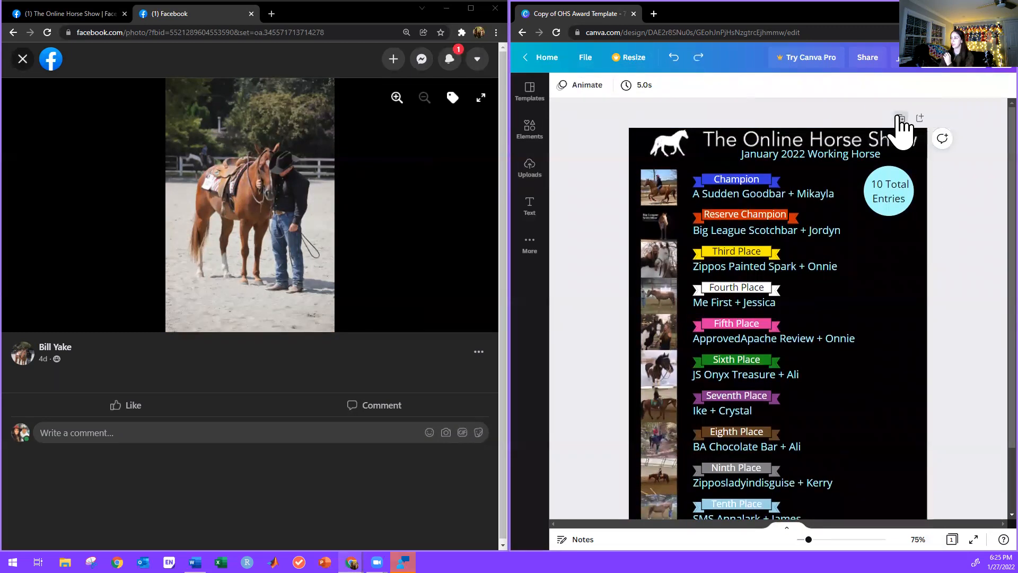
click(900, 118)
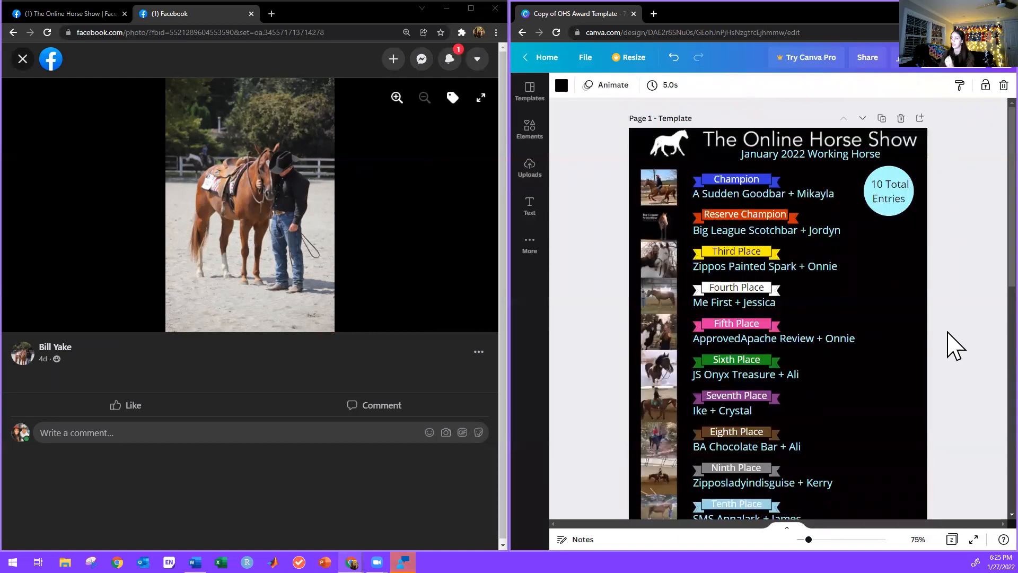
scroll(954, 349, down, 1)
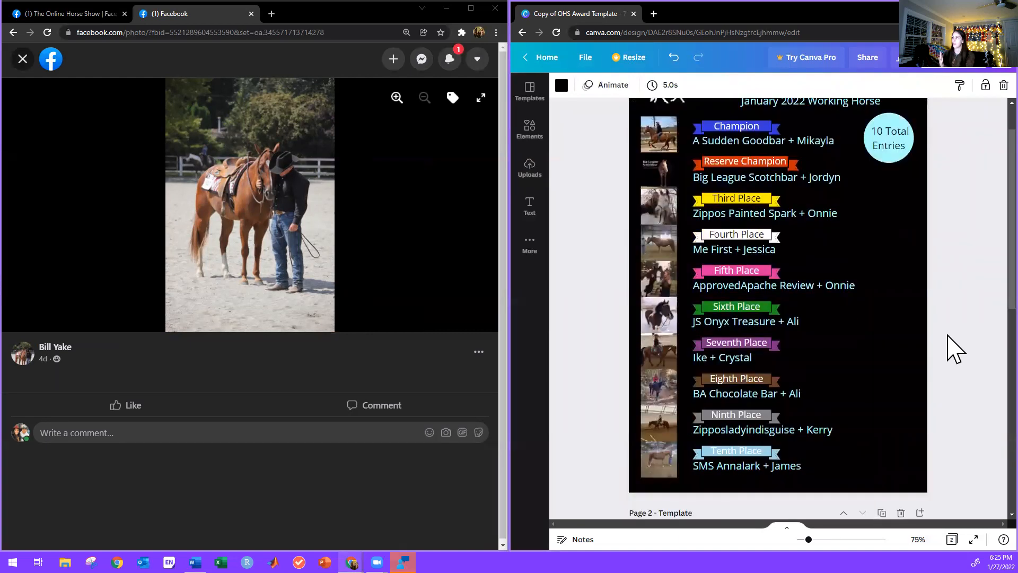
scroll(954, 349, down, 8)
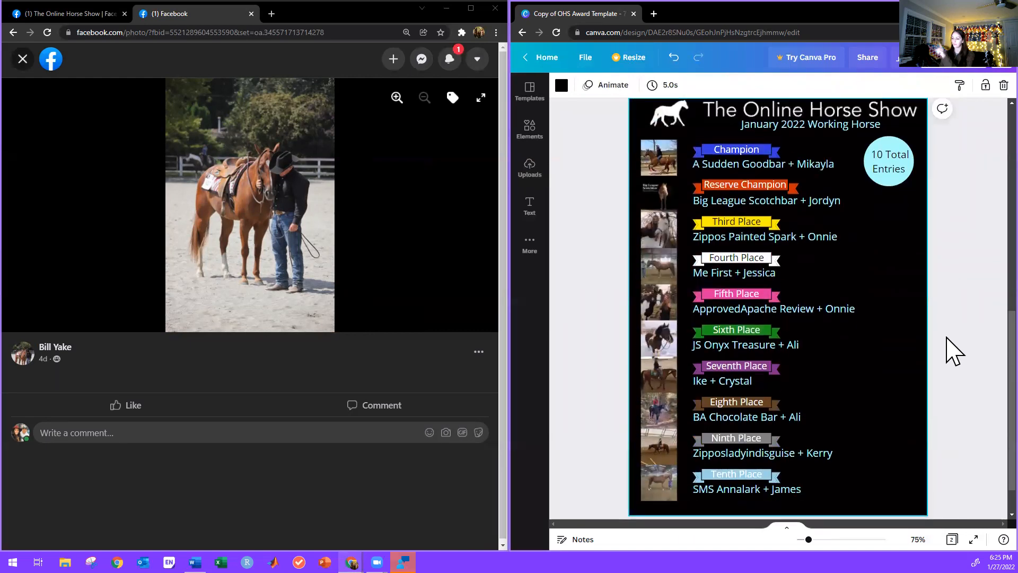
scroll(954, 352, down, 1)
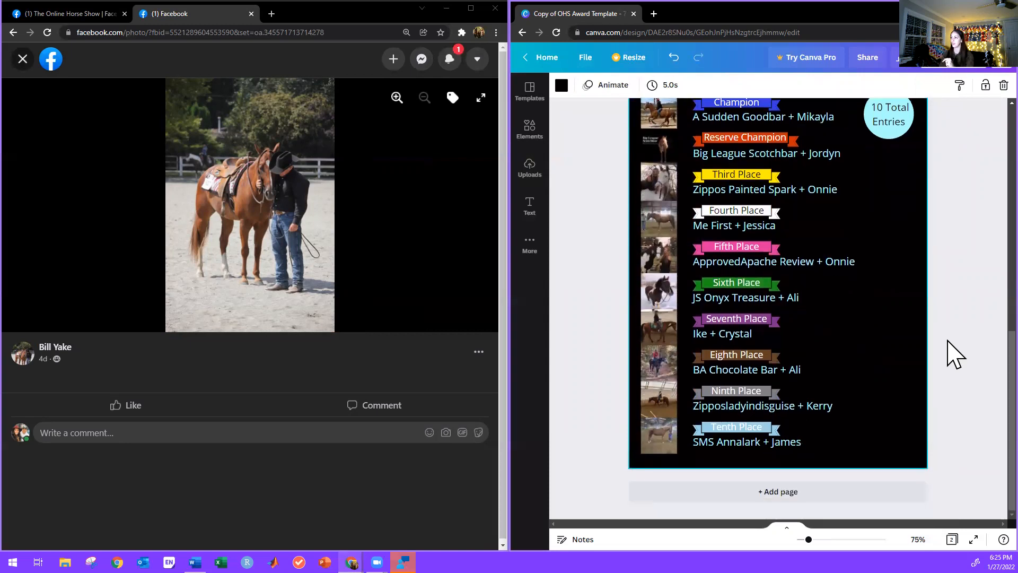
scroll(955, 354, up, 3)
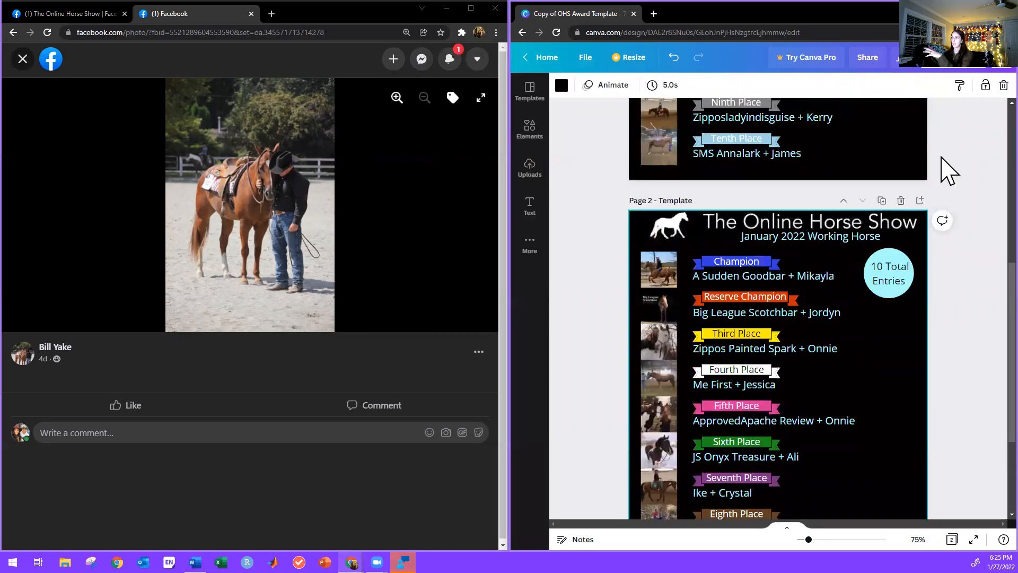
scroll(966, 318, down, 1)
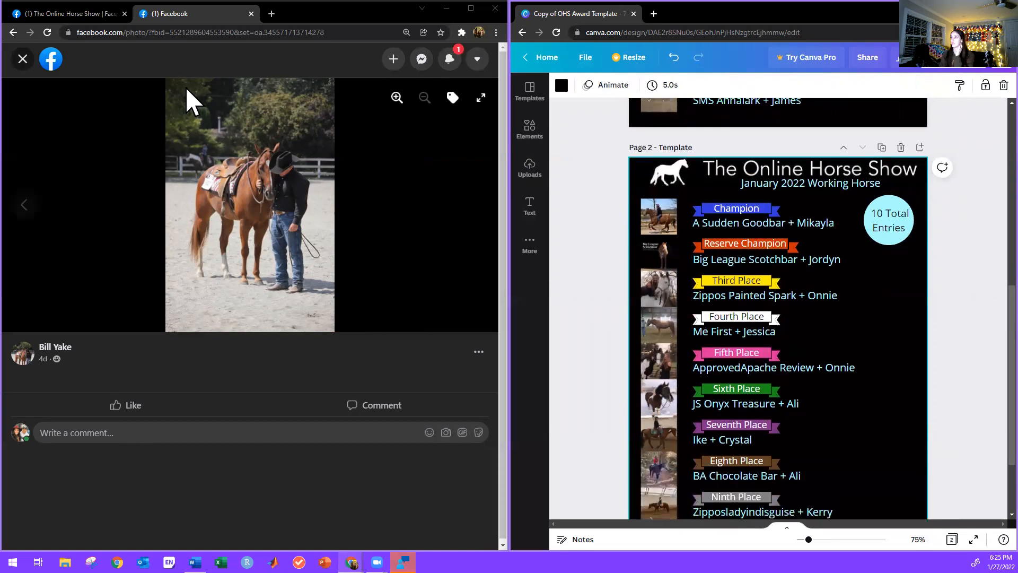
Close the Working Horse photo and browse the January 2022 albums in The Online Horse Show Facebook group
click(20, 62)
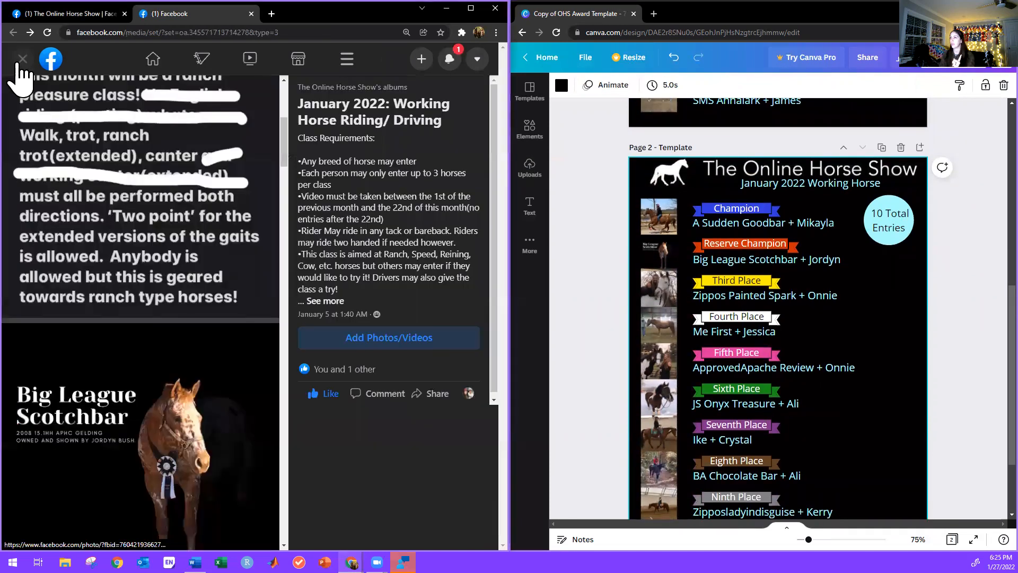
scroll(164, 196, up, 5)
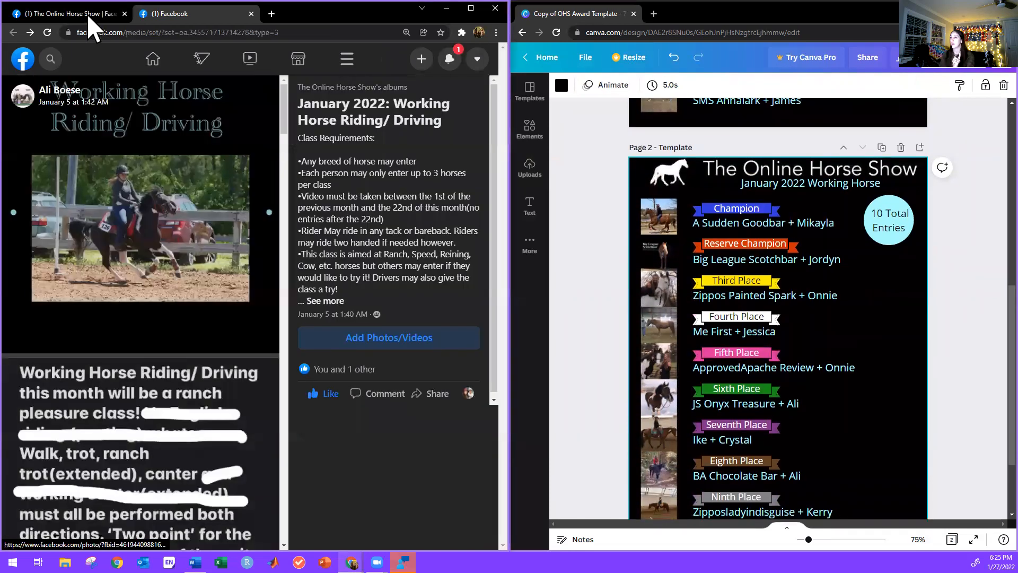
key(alt+Left)
scroll(305, 284, up, 8)
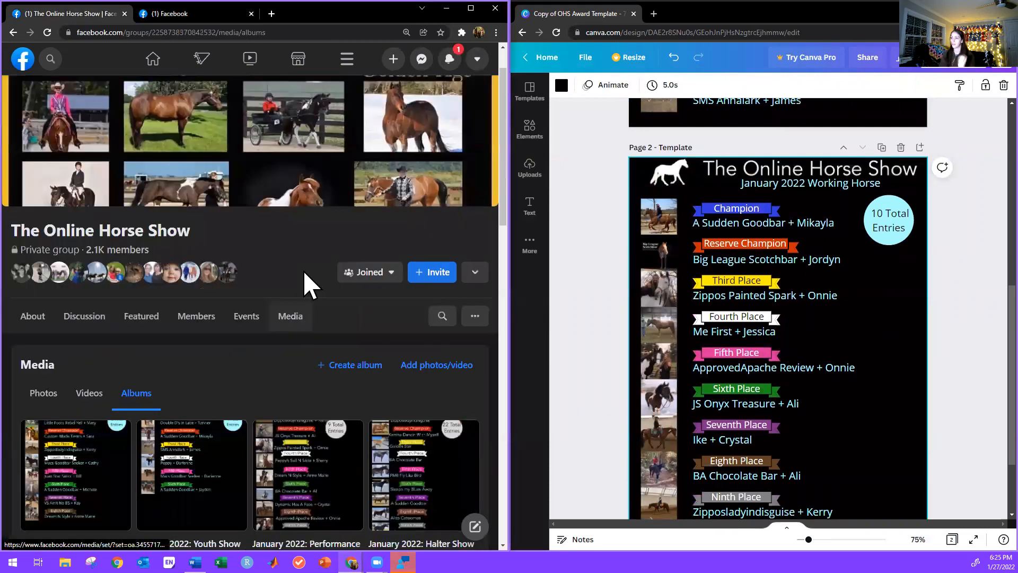
scroll(304, 269, down, 7)
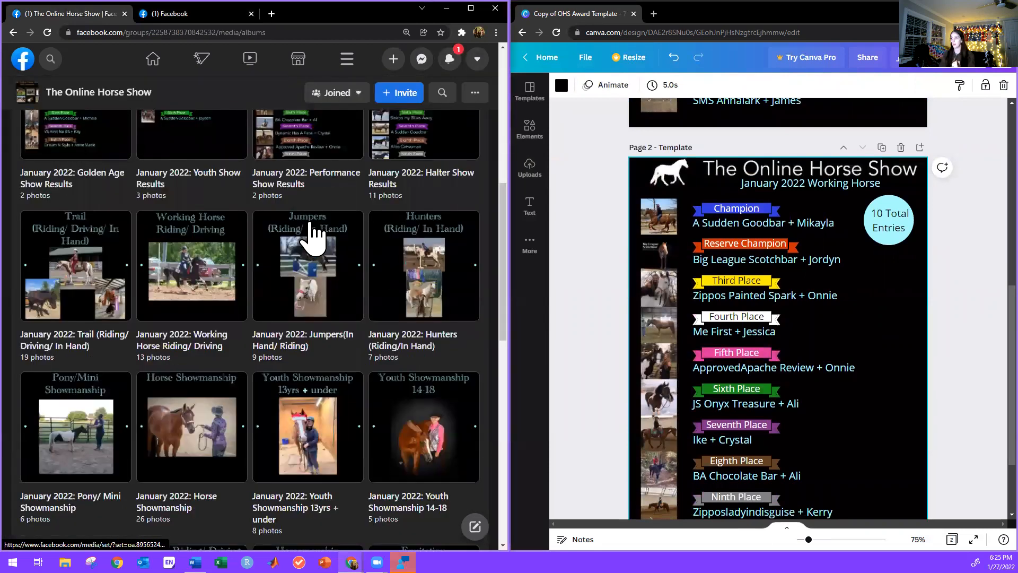
Recolour the second page's January 2022 Working Horse subtitle by sampling an album title's colour from Facebook and lightening it to #B2EFEF
click(815, 195)
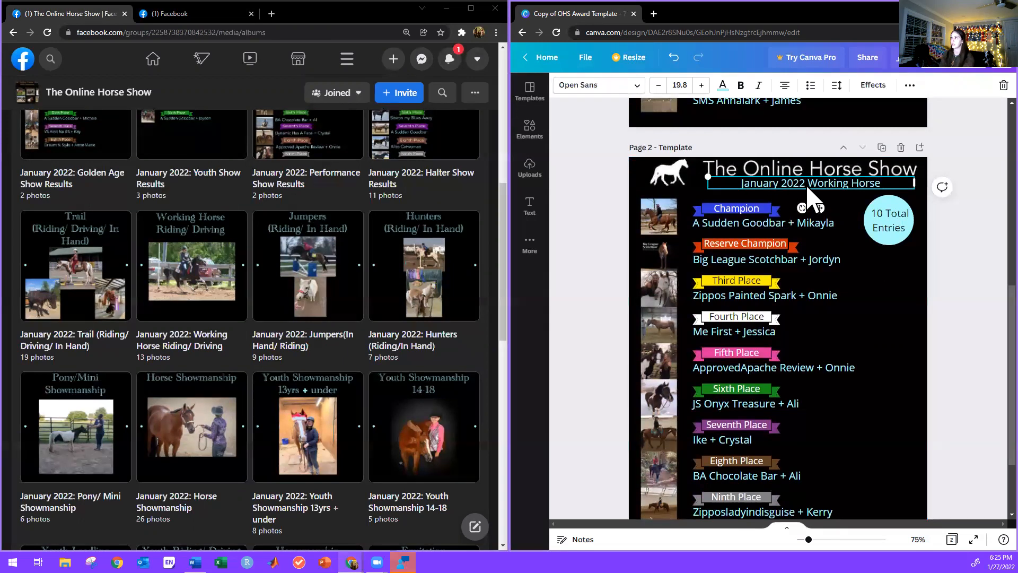
click(722, 86)
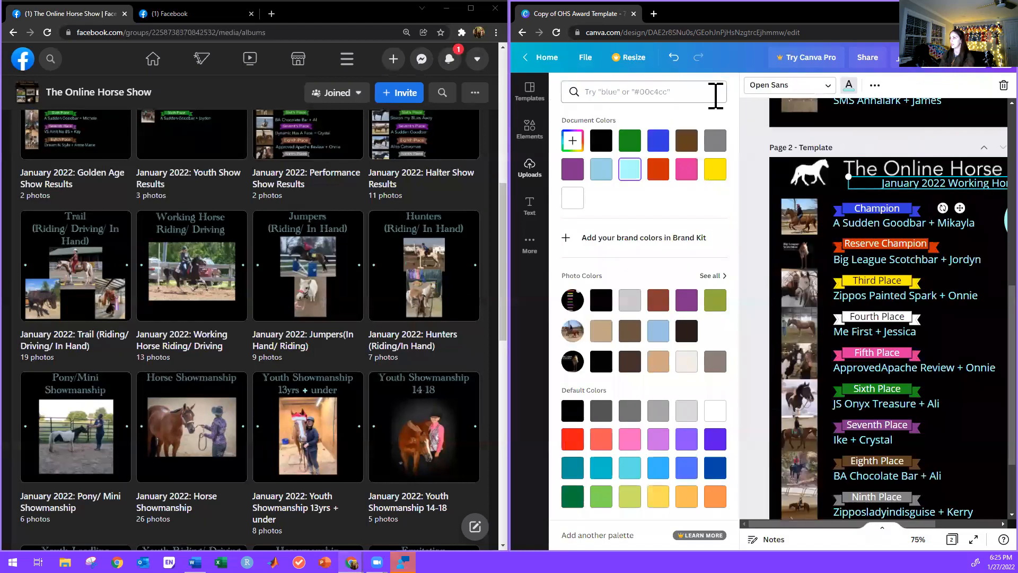
click(580, 149)
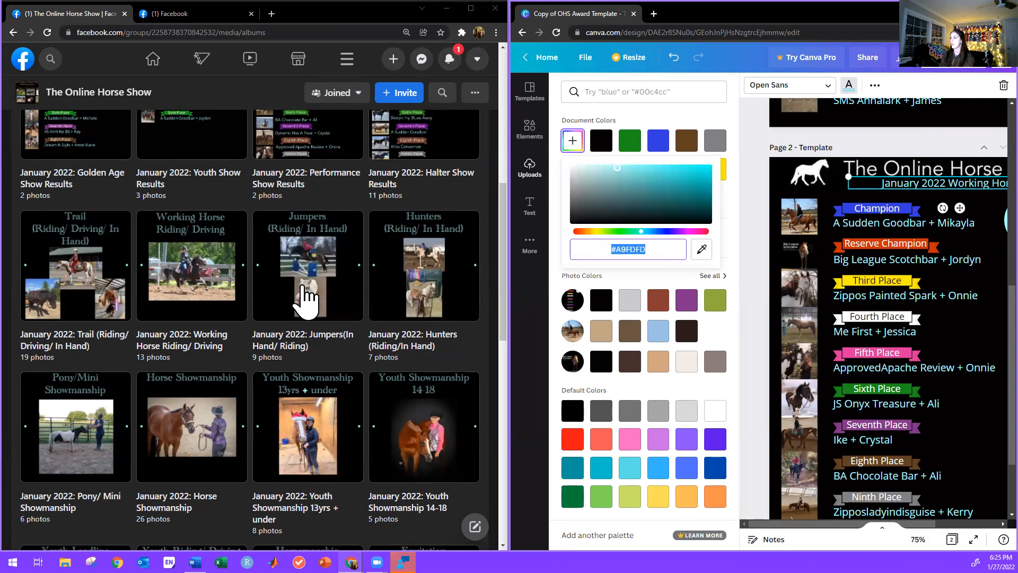
click(701, 253)
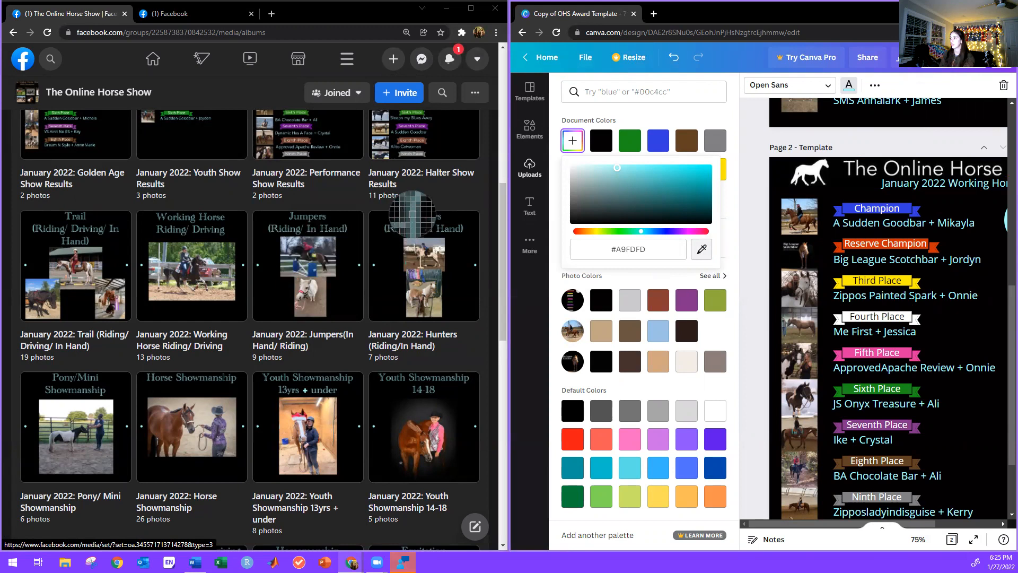
click(413, 218)
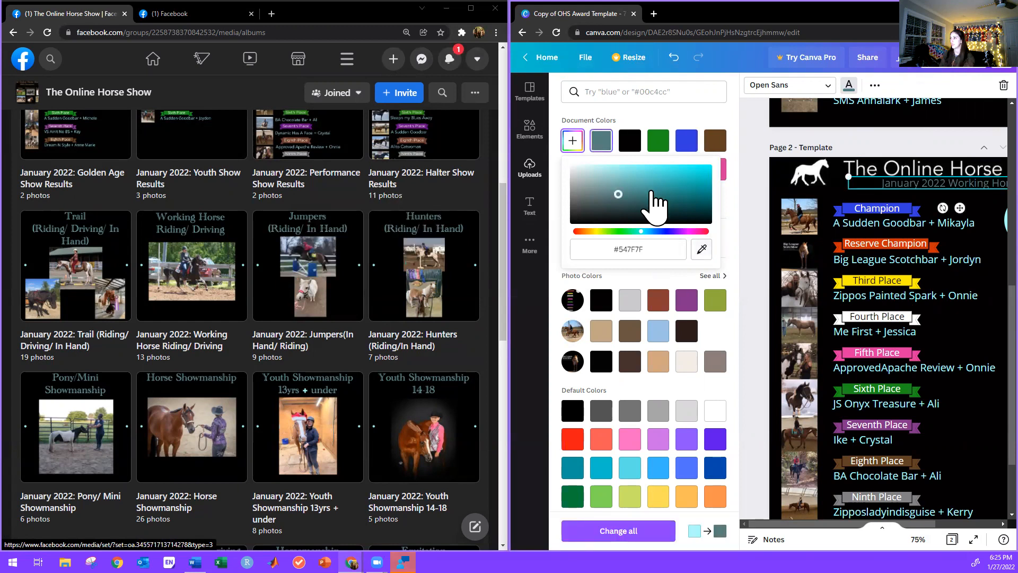
drag(652, 189, 606, 168)
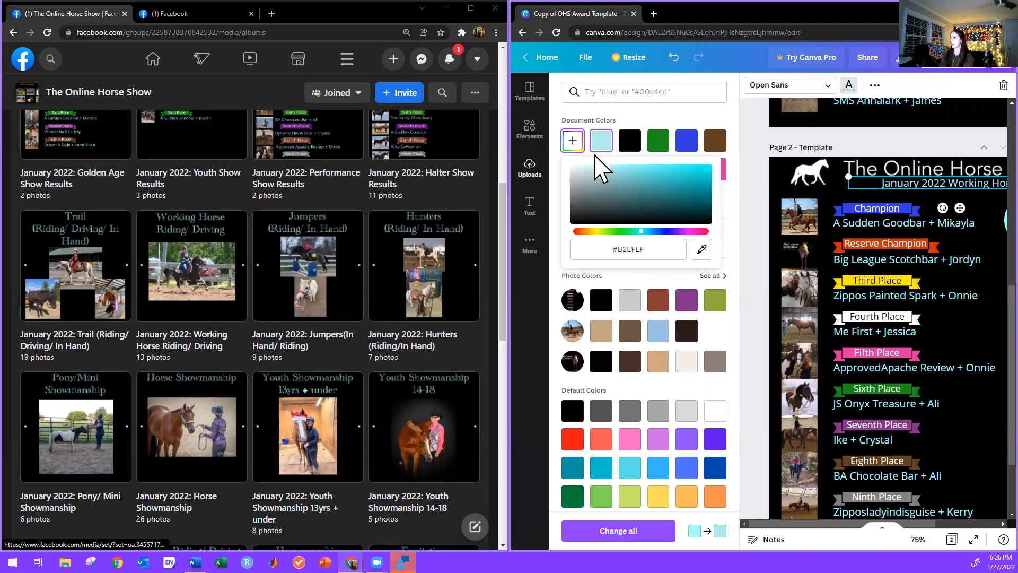
click(726, 120)
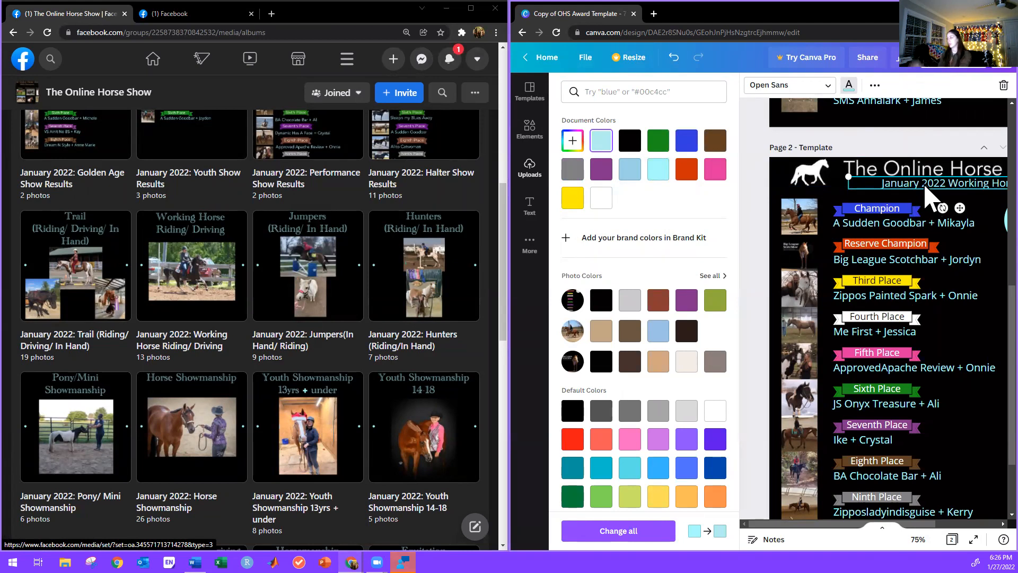
Try the document's yellow on the second page's subtitle and apply the colour replacement to all matching text
click(576, 201)
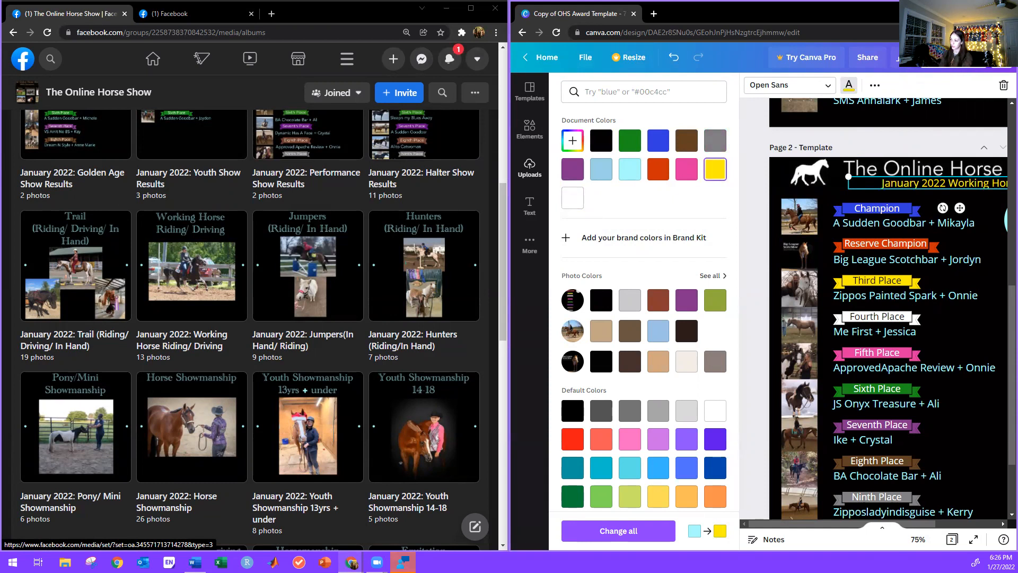
click(618, 530)
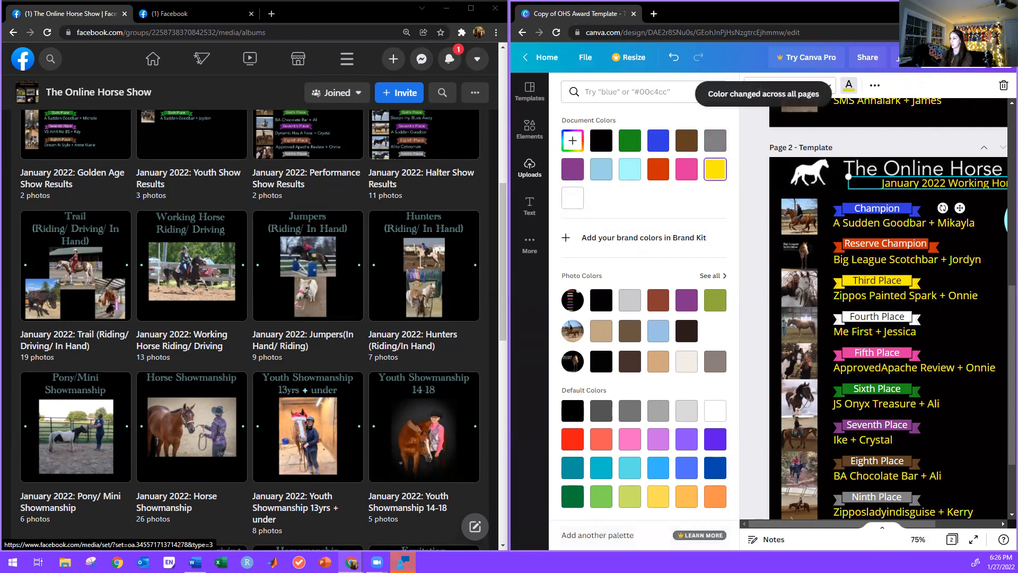
click(917, 316)
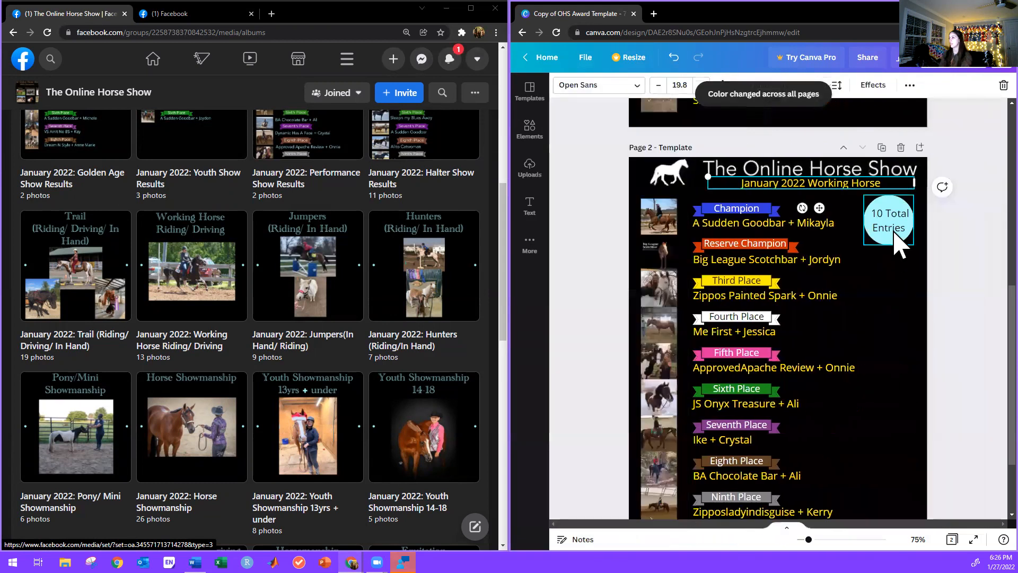
Try filling the 10 Total Entries circle with the same yellow across all pages, and undo the yellow recolouring
click(896, 200)
click(562, 86)
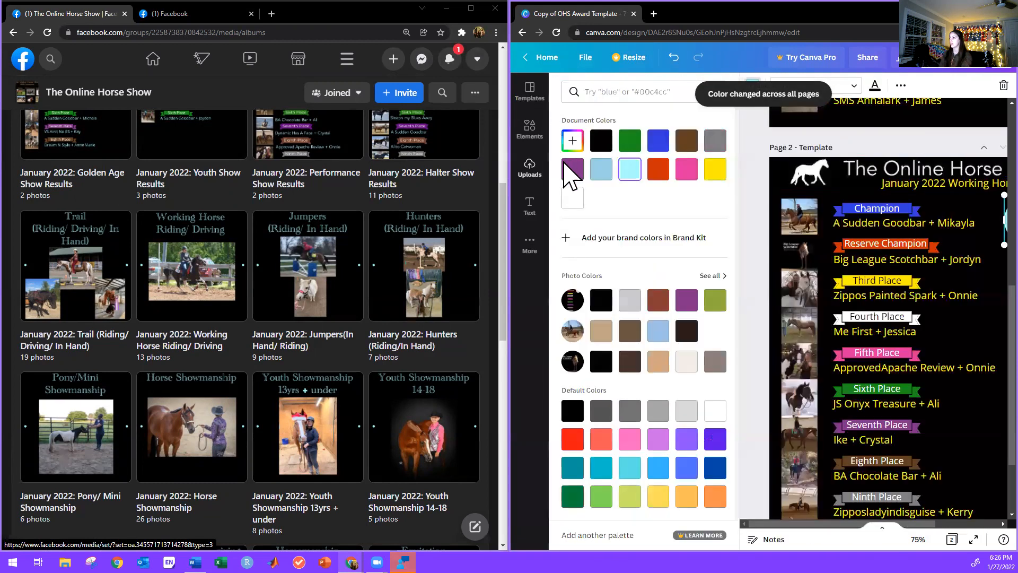
click(715, 170)
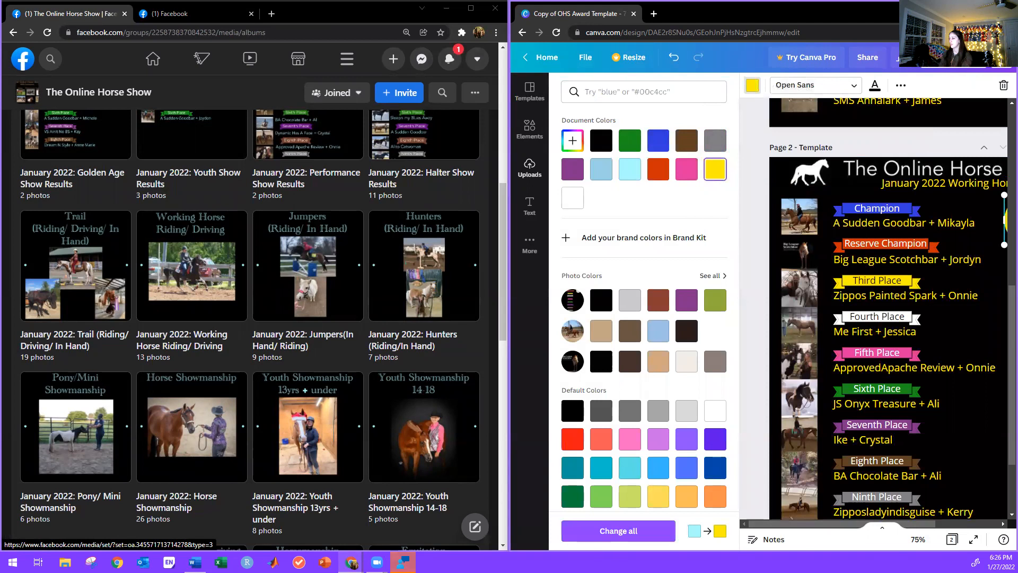
drag(811, 521, 847, 522)
click(764, 503)
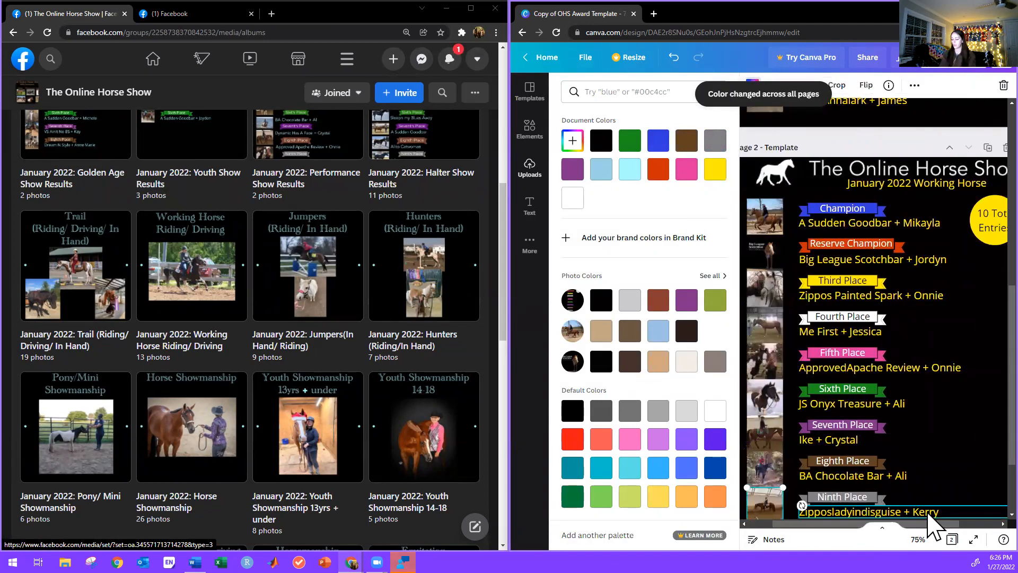
key(ctrl+z)
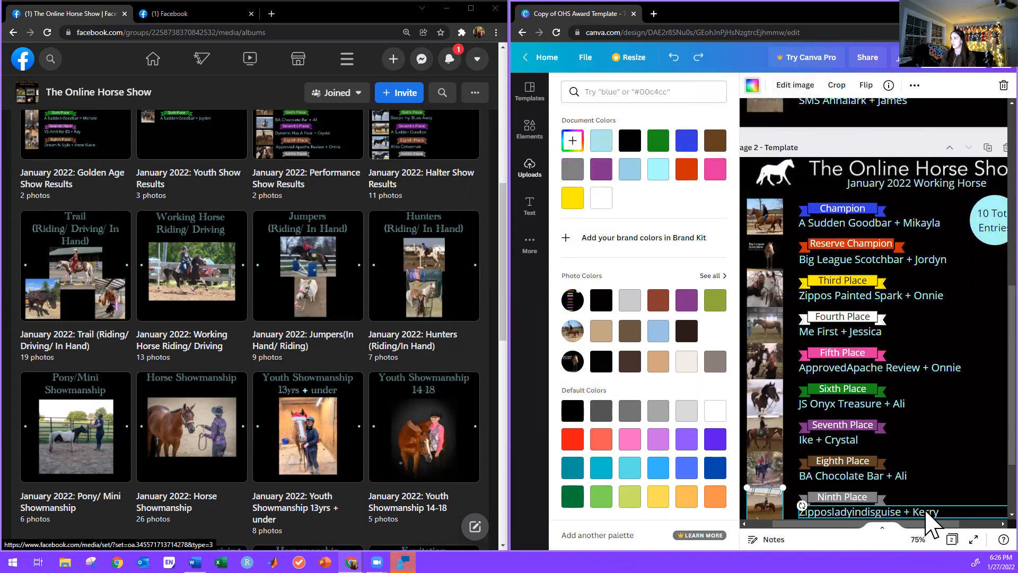
click(856, 146)
Review both award pages, from the header and entries circle down to the Tenth Place row
scroll(967, 339, down, 2)
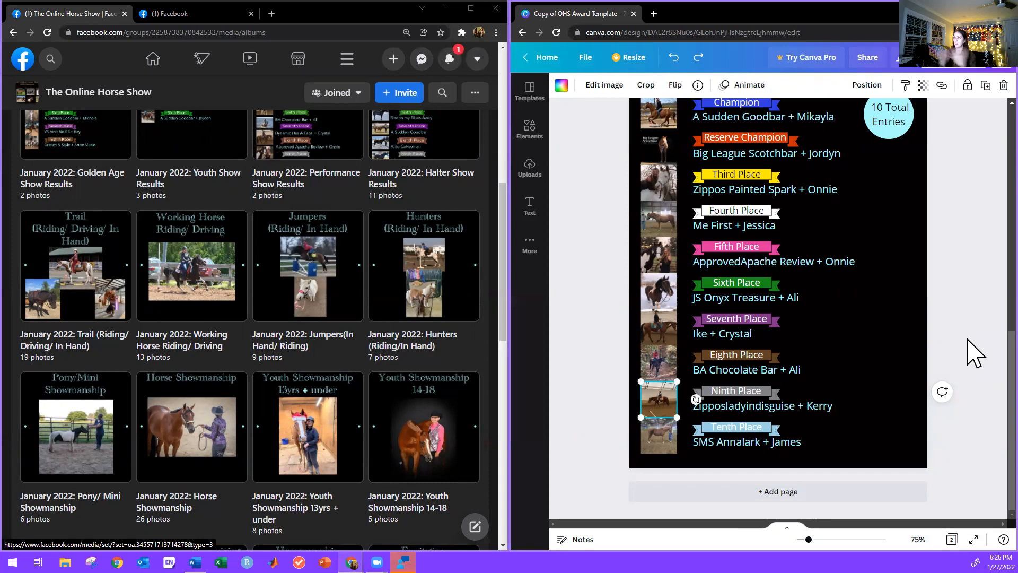
scroll(975, 338, up, 1)
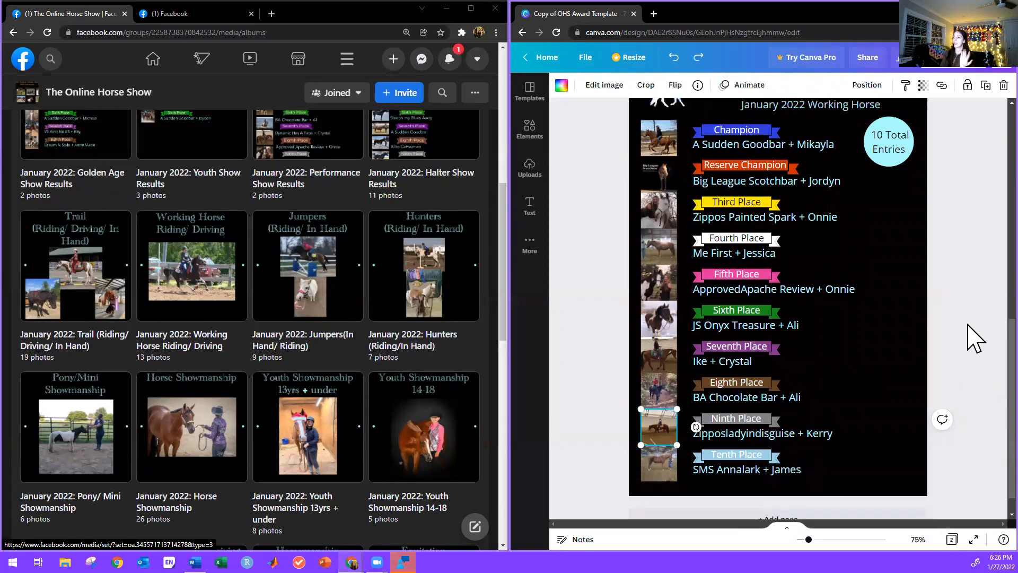
scroll(974, 339, down, 5)
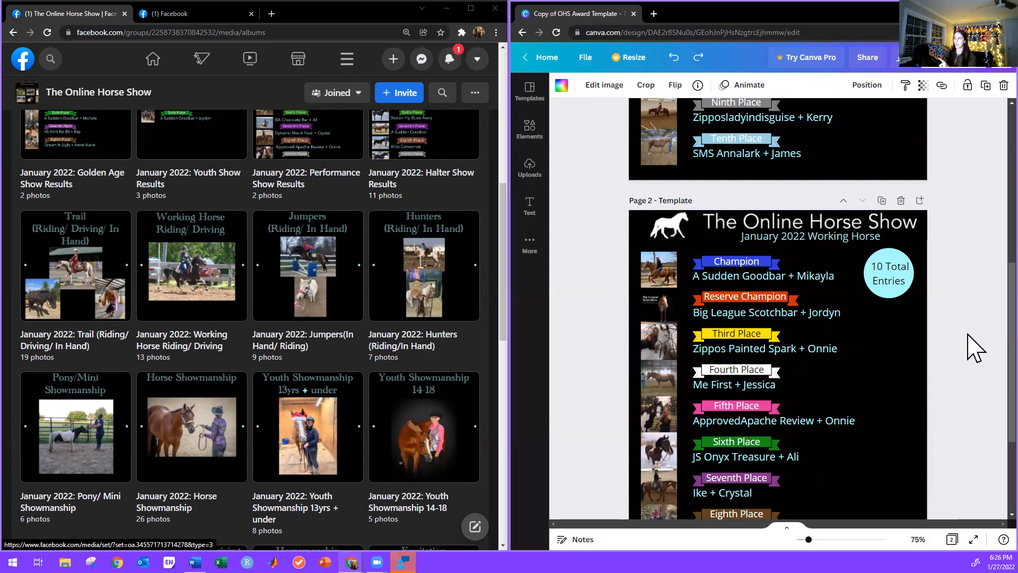
scroll(975, 355, up, 9)
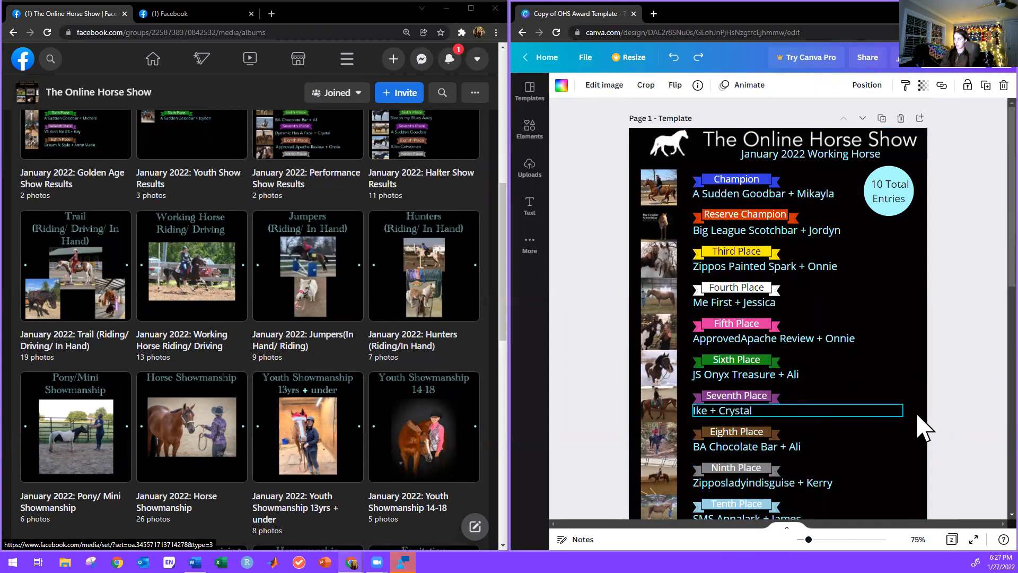
scroll(975, 386, down, 3)
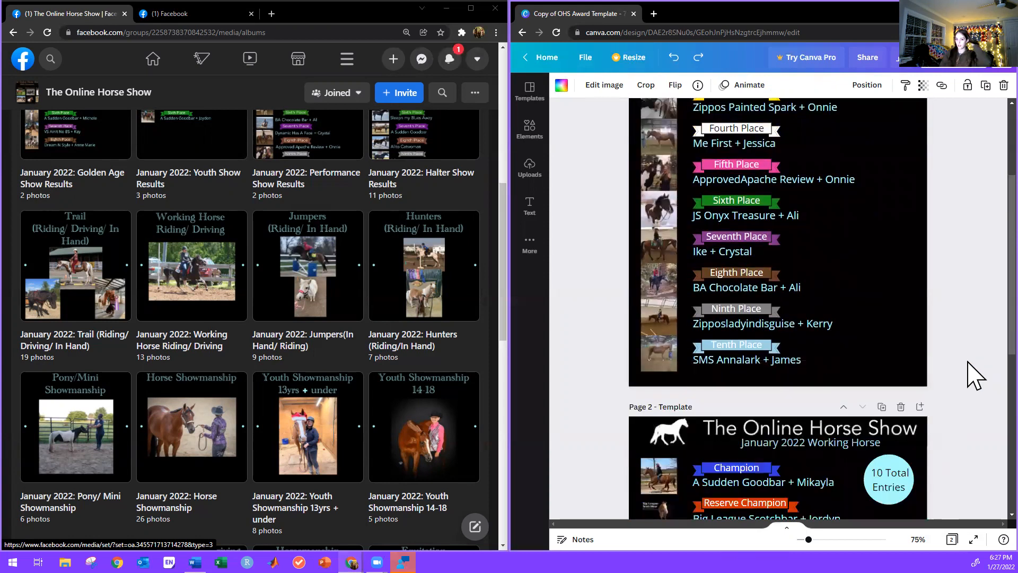
scroll(975, 375, up, 3)
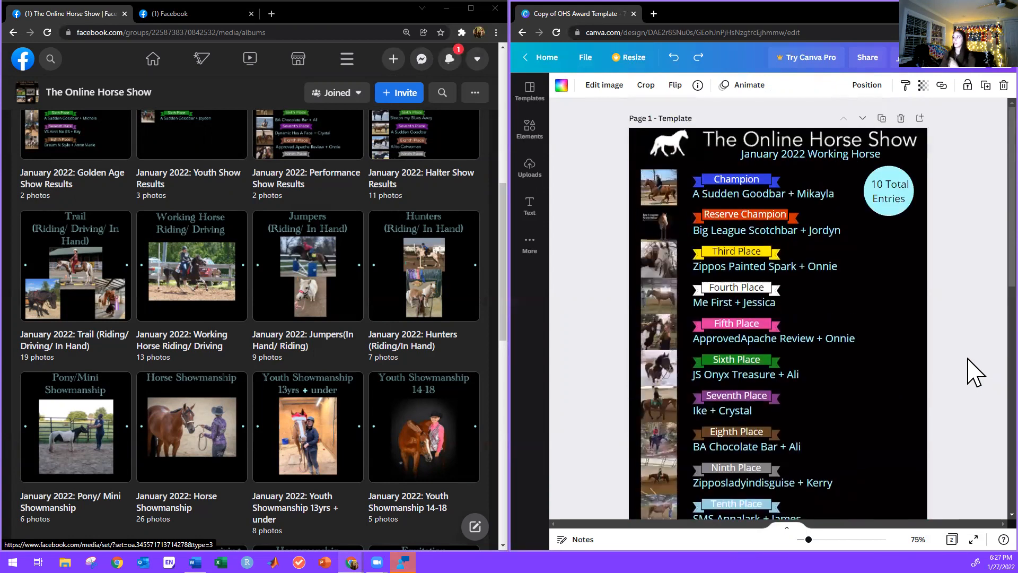
scroll(975, 375, down, 2)
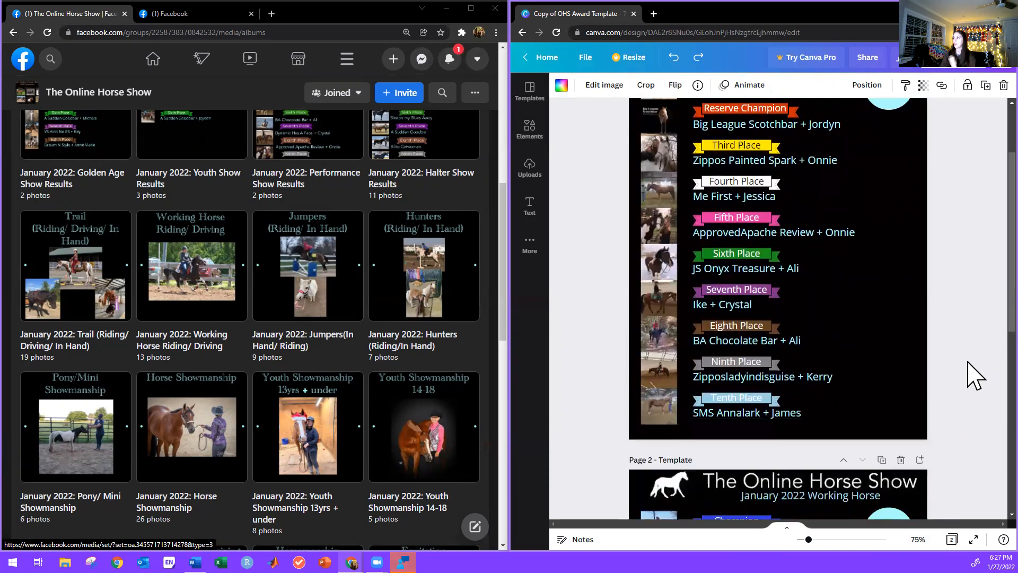
scroll(785, 241, up, 2)
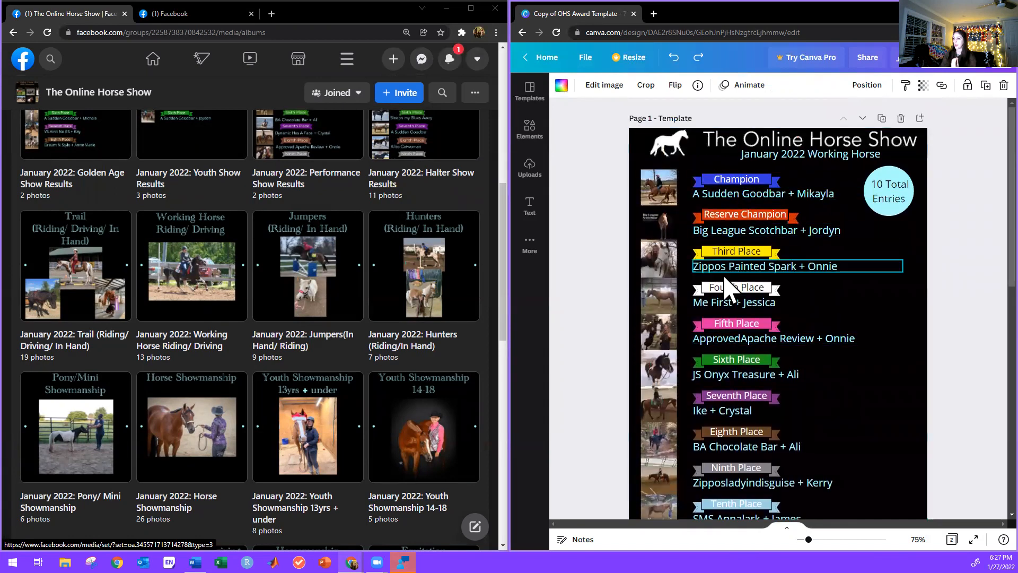
scroll(725, 279, down, 1)
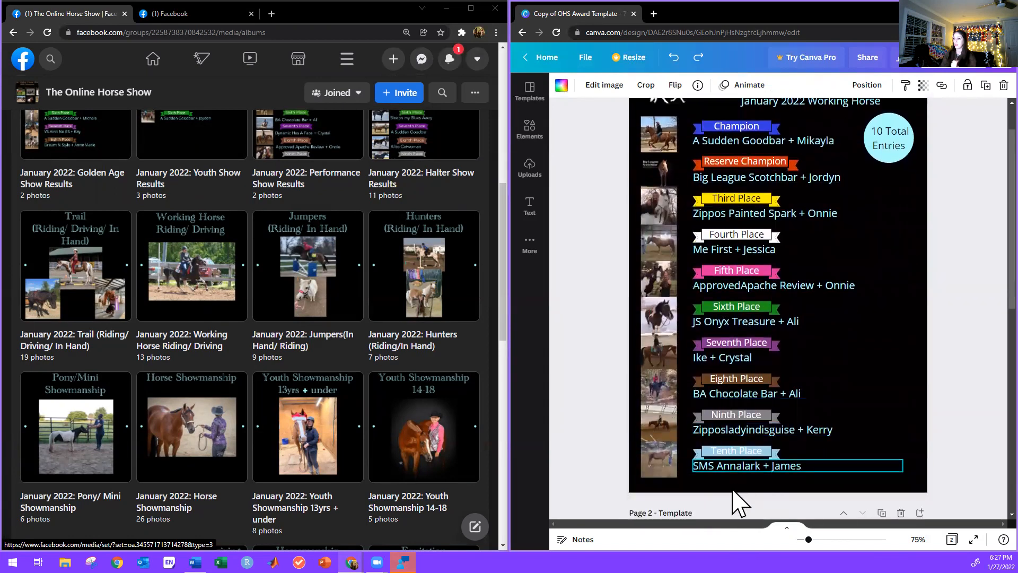
click(789, 468)
click(975, 419)
scroll(970, 414, up, 1)
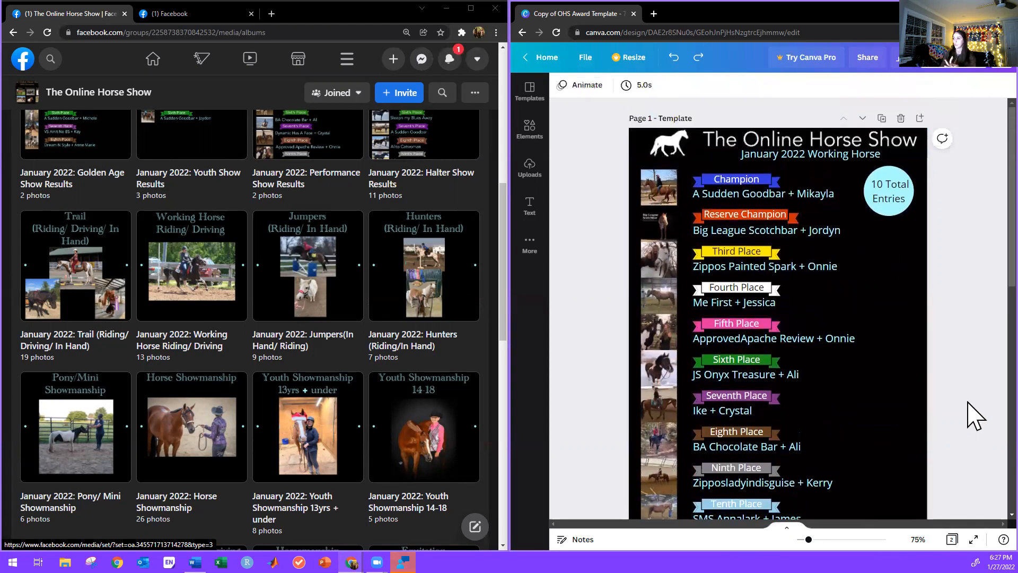